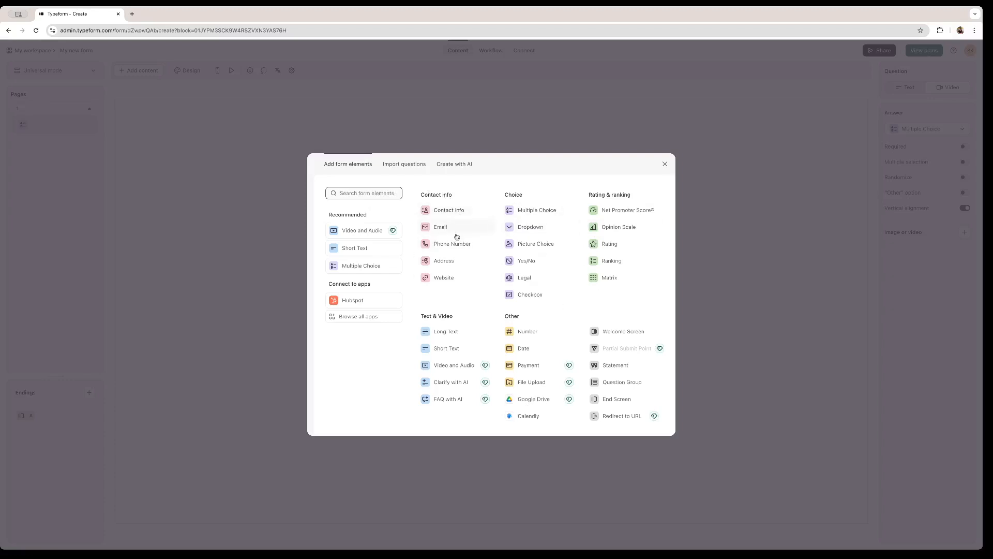
Start creating a general form with AI, describing its goal as "A survey to better understand which kinds of bicycles people buy".
{"action": "left_click", "coordinate": [404, 164]}
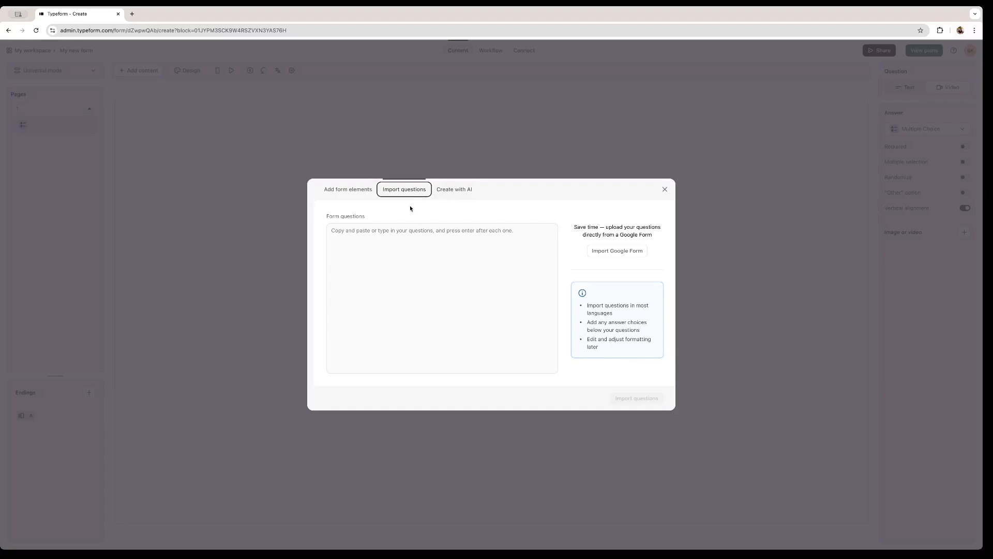
{"action": "left_click", "coordinate": [456, 190]}
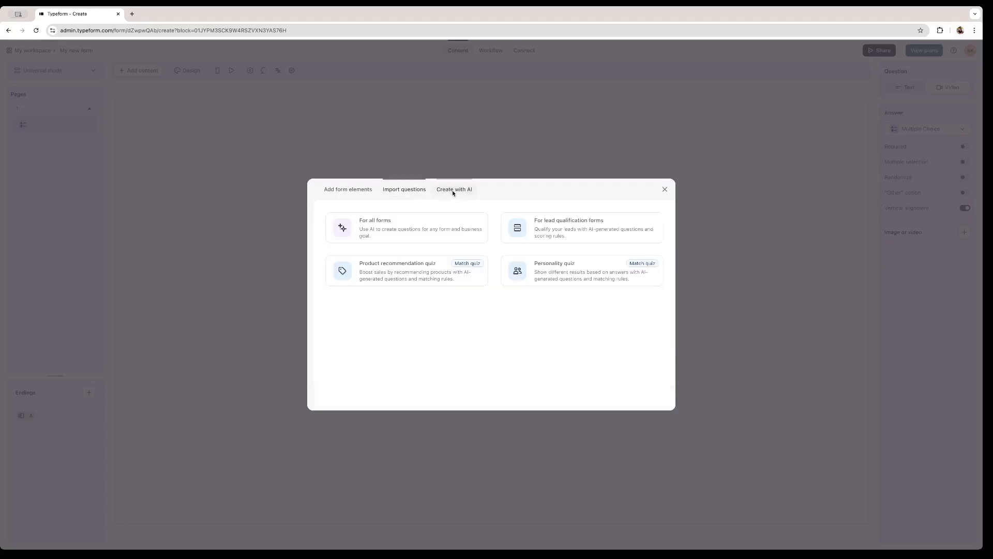
{"action": "left_click", "coordinate": [472, 238]}
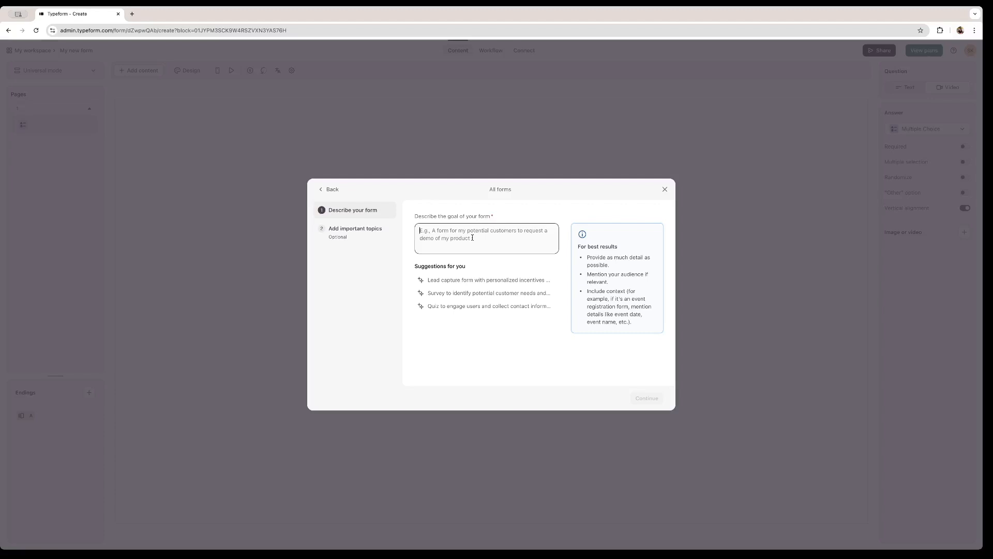
{"action": "type", "text": "A"}
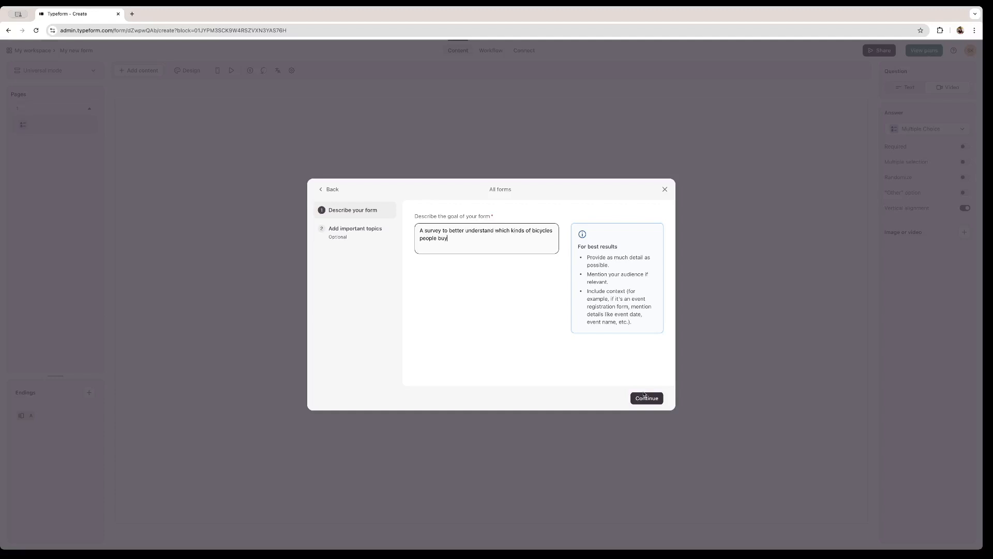
{"action": "left_click", "coordinate": [645, 399]}
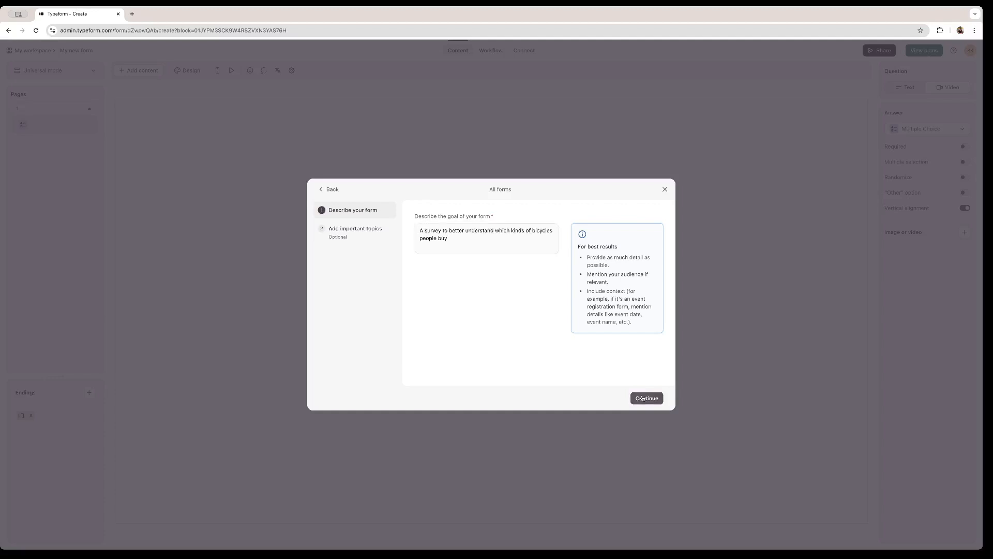
List Bicycles and Sales as the important topics and generate the questions.
{"action": "left_click", "coordinate": [458, 245]}
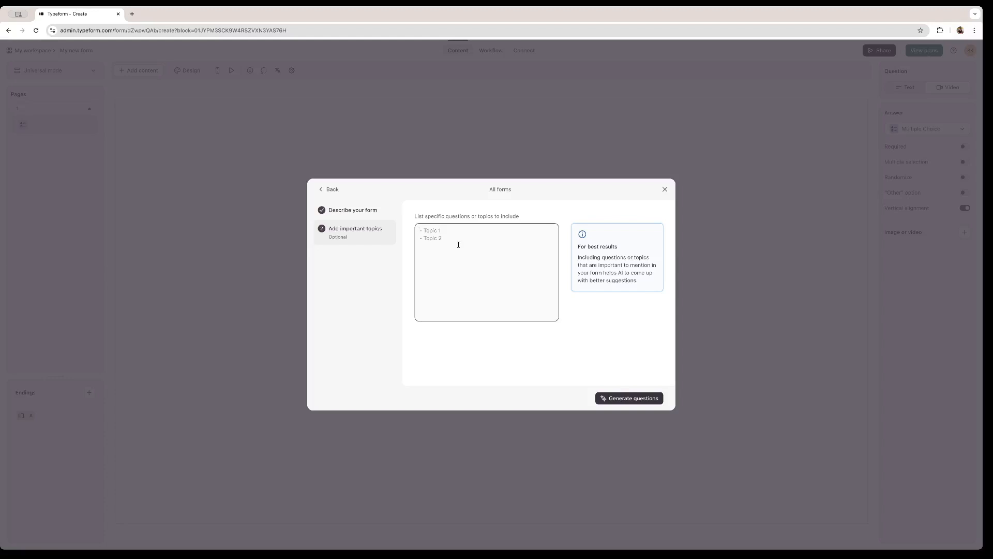
{"action": "type", "text": "B"}
{"action": "type", "text": "icycles"}
{"action": "key", "text": "Return"}
{"action": "type", "text": "Sales"}
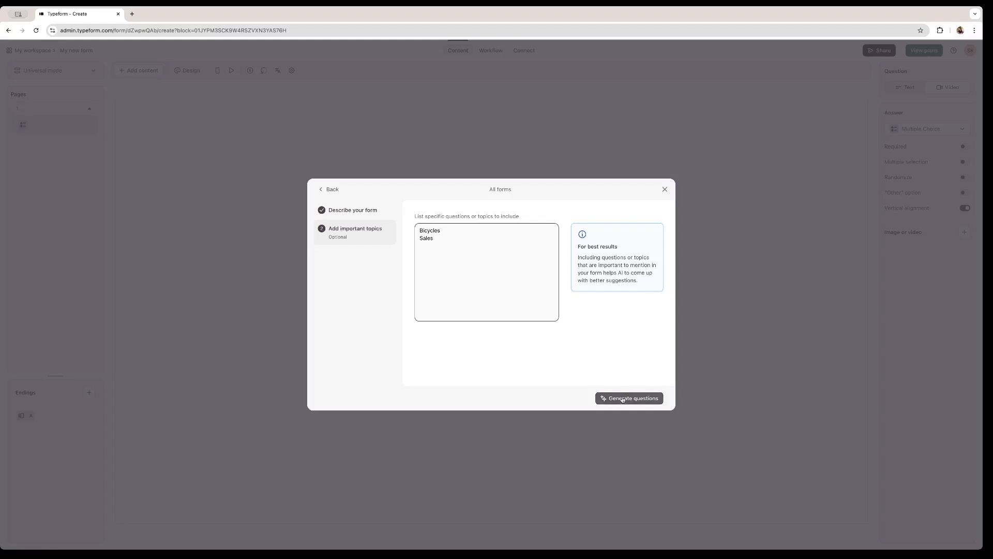
{"action": "left_click", "coordinate": [626, 402]}
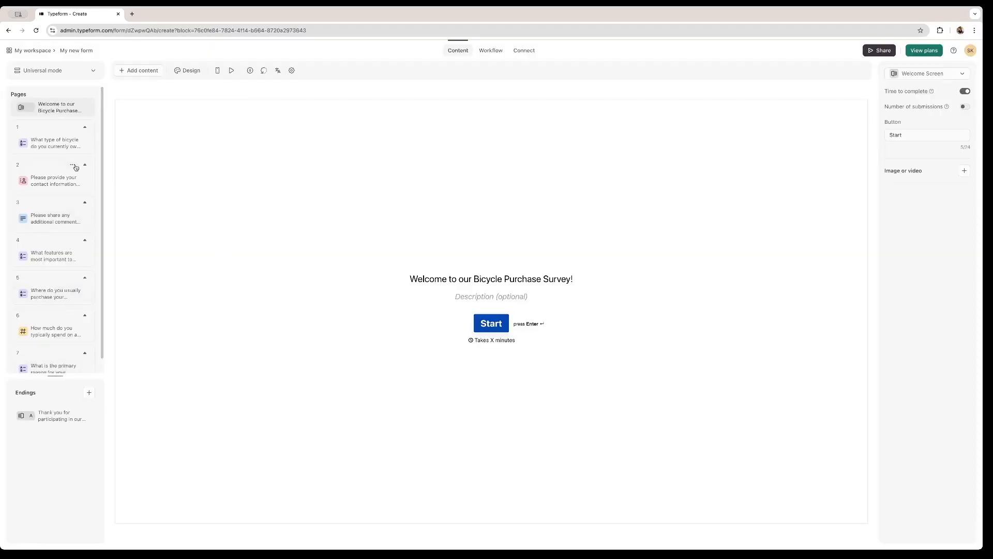
Set the welcome screen description to "We want to get a better idea of which types of bicycles people buy, please fill in this survey".
{"action": "left_click", "coordinate": [477, 298]}
{"action": "type", "text": "We want to get a better idea of which types of bicycles people buy"}
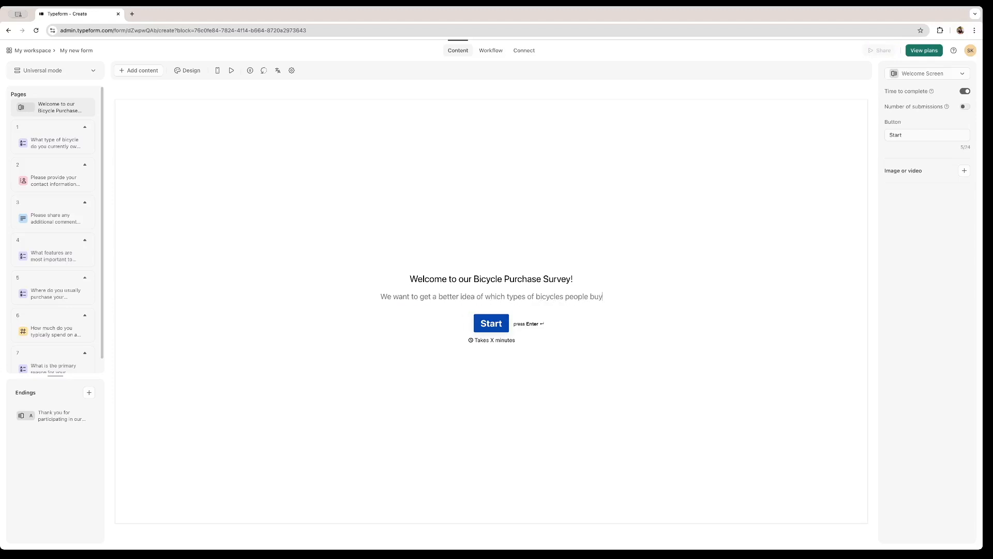
{"action": "type", "text": ", please fill in this survey"}
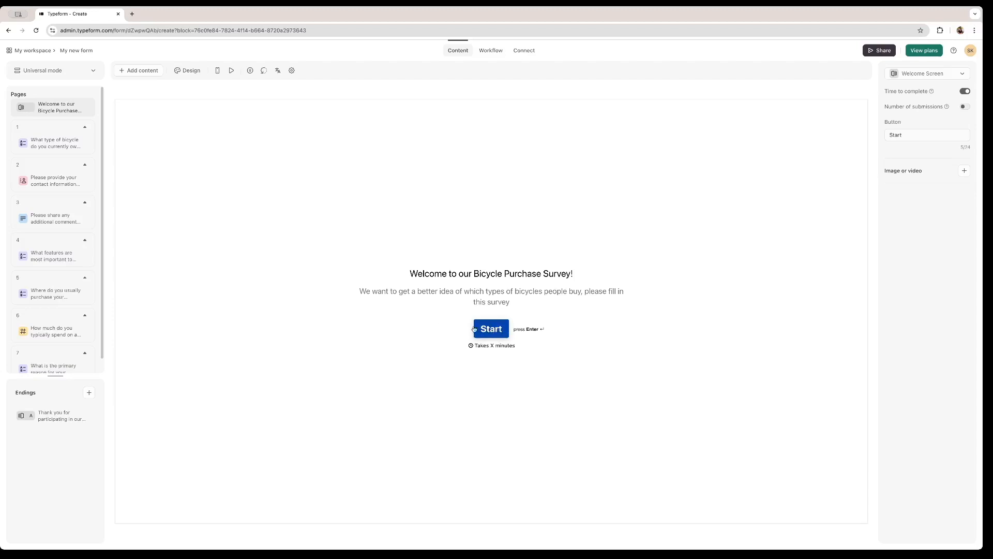
Apply the Barceloneta theme from the design gallery to the form.
{"action": "mouse_move", "coordinate": [73, 144]}
{"action": "mouse_move", "coordinate": [65, 342]}
{"action": "left_click", "coordinate": [197, 73]}
{"action": "left_click", "coordinate": [163, 105]}
{"action": "left_click", "coordinate": [263, 218]}
{"action": "scroll", "coordinate": [262, 218], "scroll_direction": "down", "scroll_amount": 1}
{"action": "left_click", "coordinate": [262, 218]}
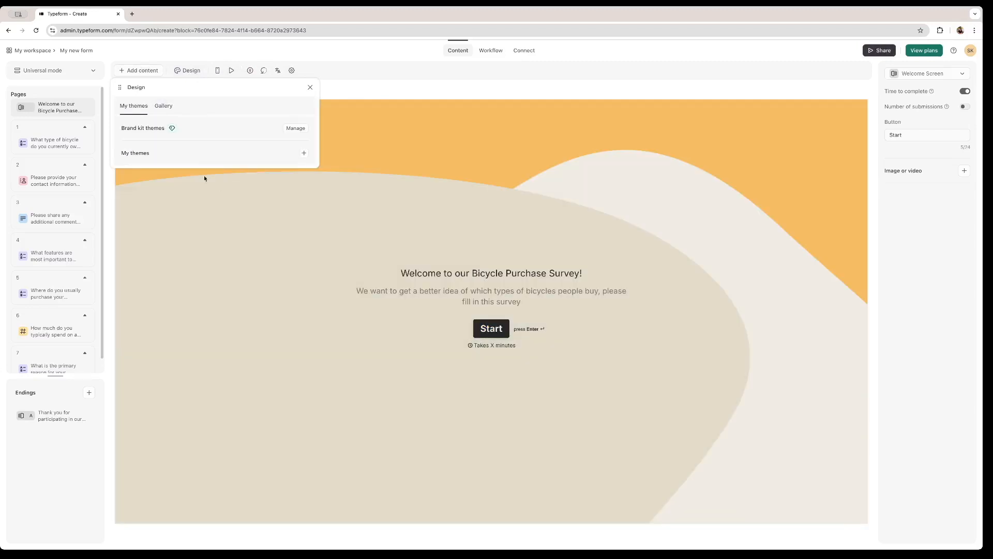
Create a new custom theme and set its background color to orange (#FA6B05).
{"action": "left_click", "coordinate": [302, 155]}
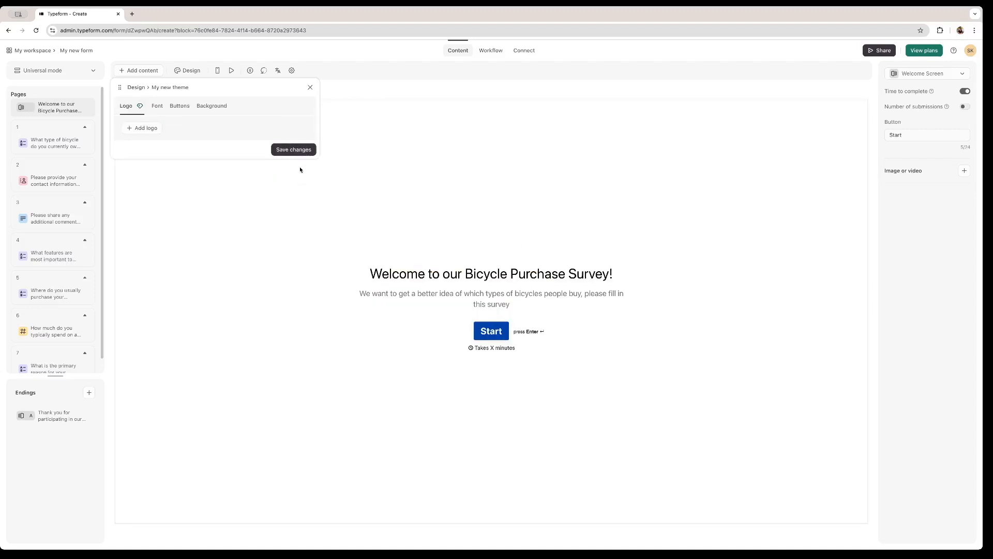
{"action": "left_click", "coordinate": [157, 107]}
{"action": "left_click", "coordinate": [181, 107]}
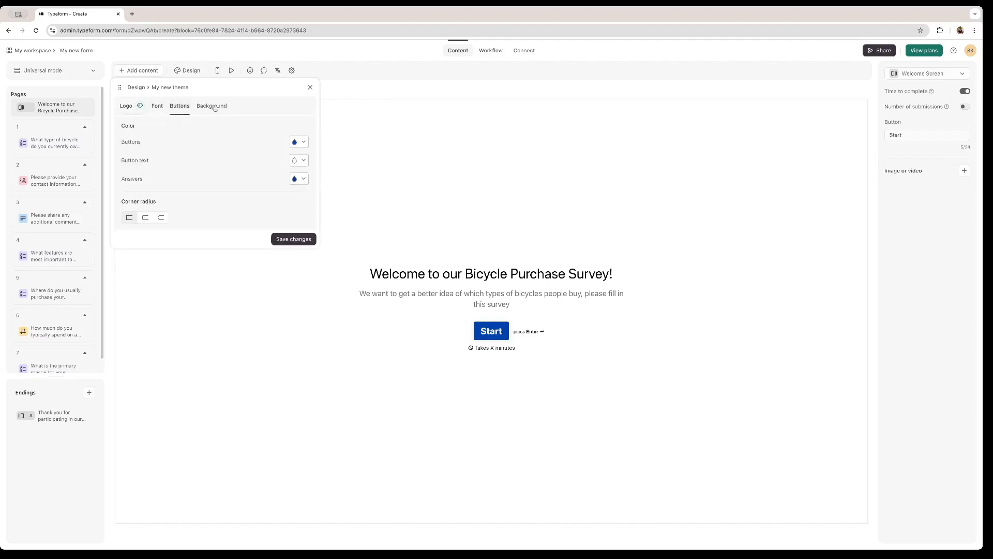
{"action": "left_click", "coordinate": [212, 107]}
{"action": "left_click", "coordinate": [157, 108]}
{"action": "left_click", "coordinate": [180, 106]}
{"action": "left_click", "coordinate": [210, 106]}
{"action": "left_click", "coordinate": [301, 140]}
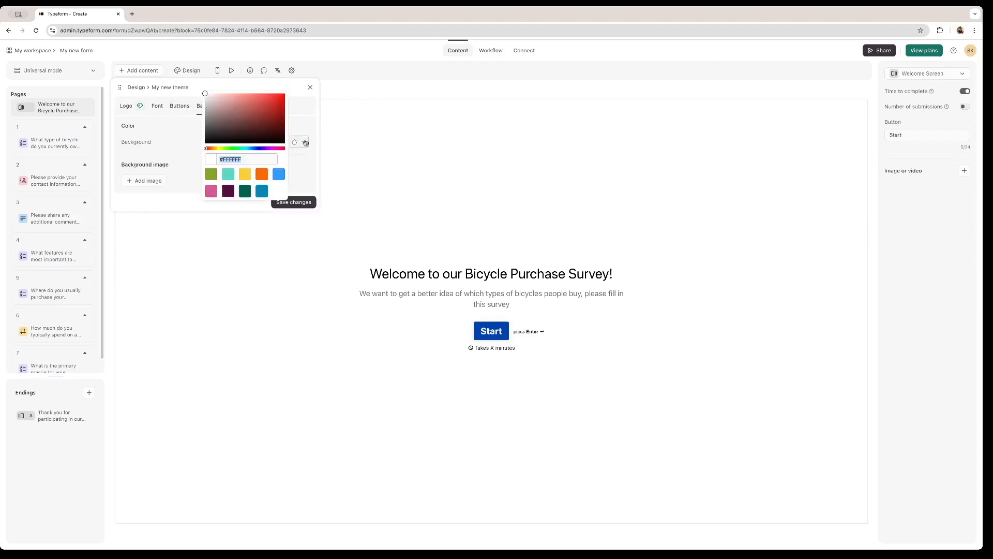
{"action": "left_click", "coordinate": [265, 176]}
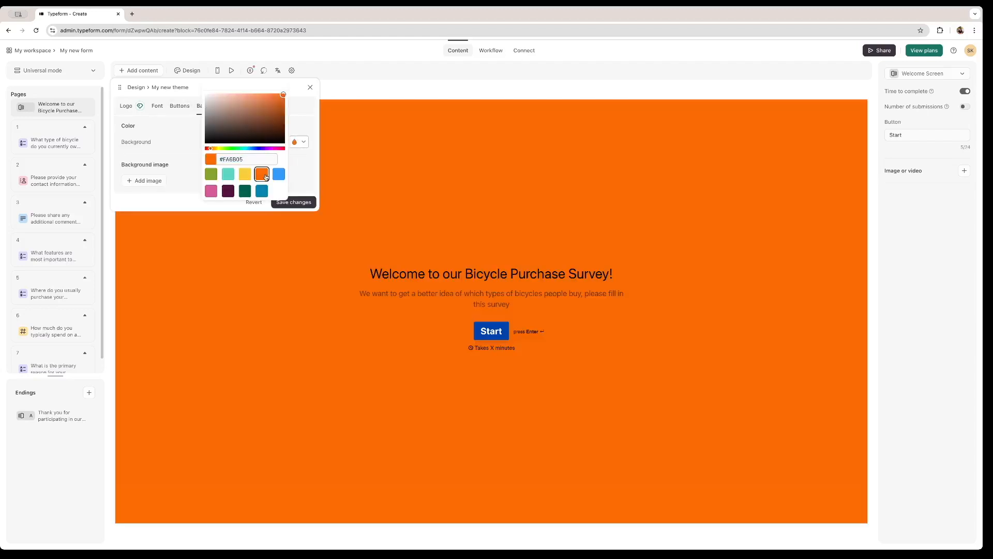
{"action": "left_click", "coordinate": [306, 172]}
Color the theme's buttons yellow and the button text dark green (#026451).
{"action": "left_click", "coordinate": [186, 106]}
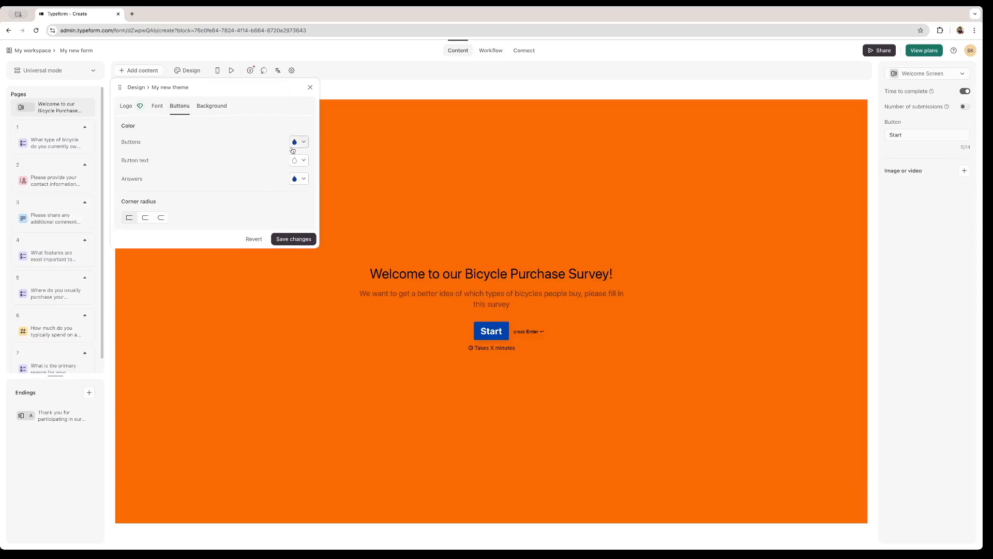
{"action": "left_click", "coordinate": [299, 141]}
{"action": "left_click", "coordinate": [246, 175]}
{"action": "left_click", "coordinate": [299, 159]}
{"action": "left_click", "coordinate": [262, 192]}
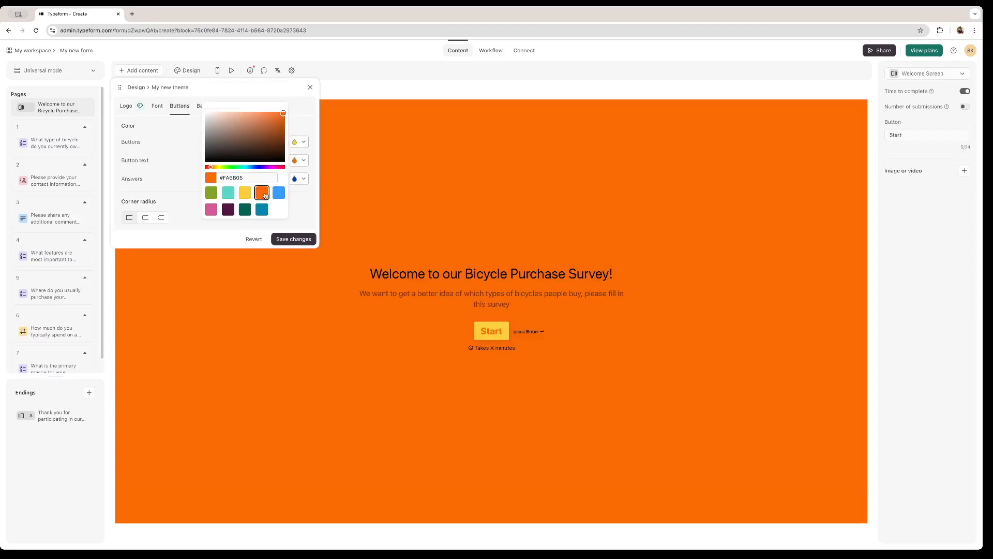
{"action": "left_click", "coordinate": [245, 209]}
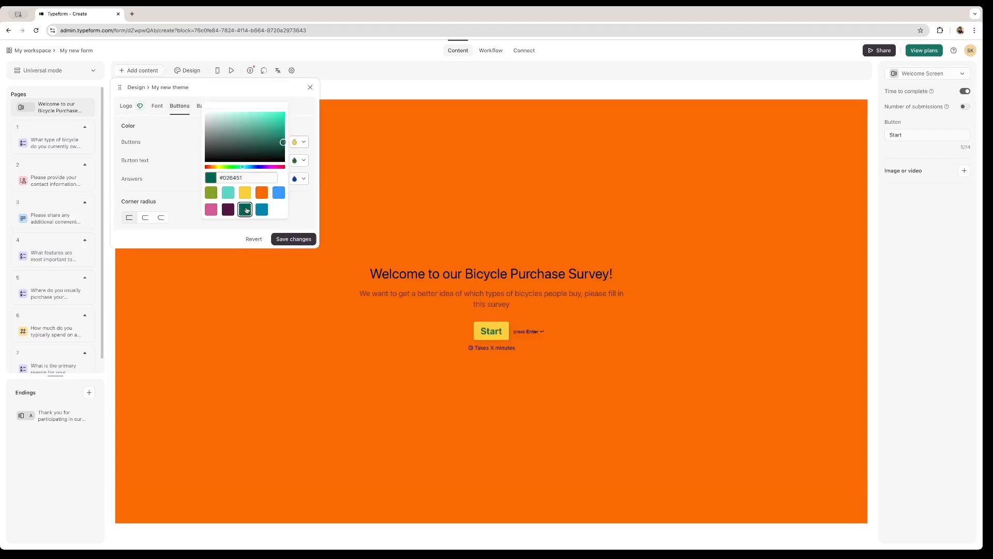
{"action": "left_click", "coordinate": [319, 221]}
Color the theme's answers dark purple and give the buttons the fully rounded corner radius.
{"action": "left_click", "coordinate": [299, 178]}
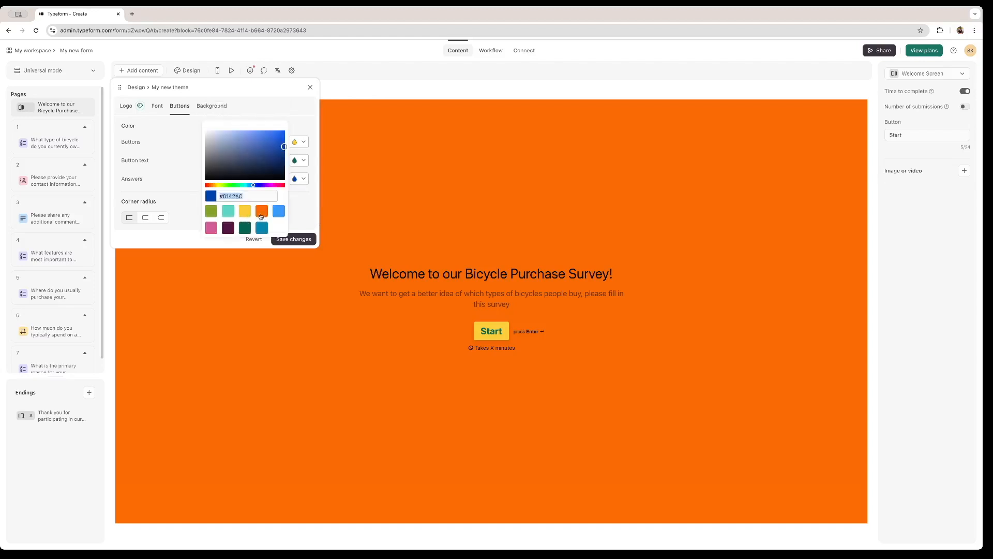
{"action": "left_click", "coordinate": [227, 228]}
{"action": "left_click", "coordinate": [186, 221]}
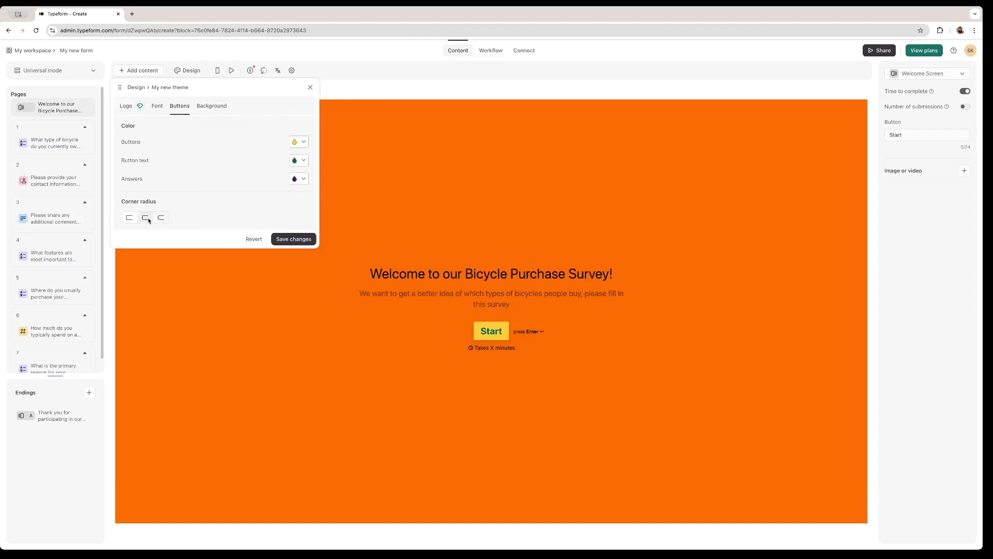
{"action": "left_click", "coordinate": [161, 218]}
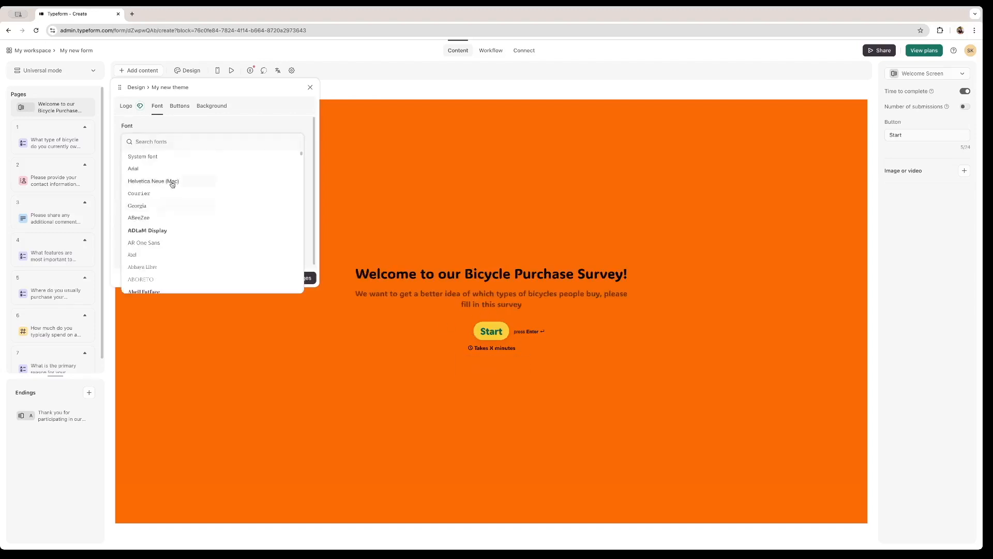
Set the theme's font to Aclonica and color the titles and questions teal blue.
{"action": "left_click", "coordinate": [157, 280]}
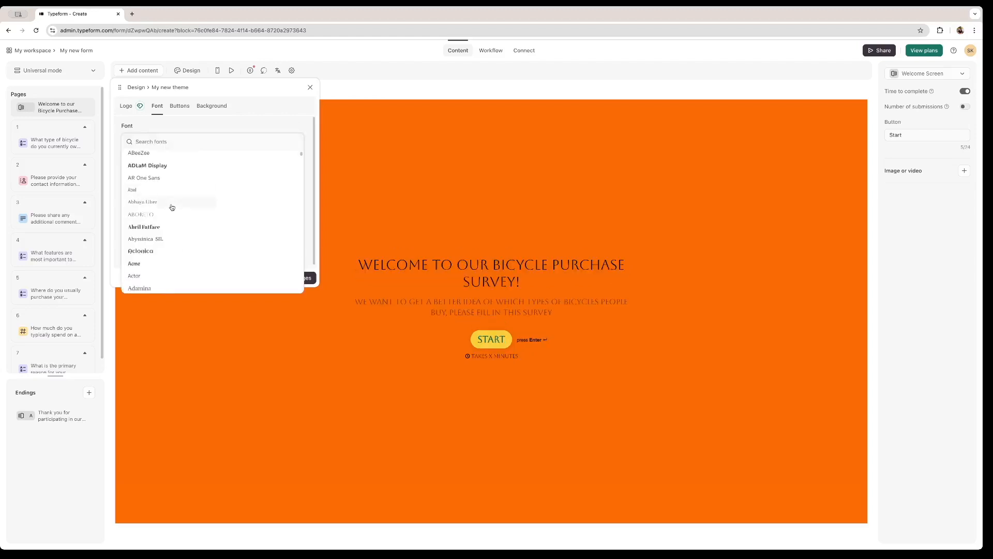
{"action": "left_click", "coordinate": [159, 254]}
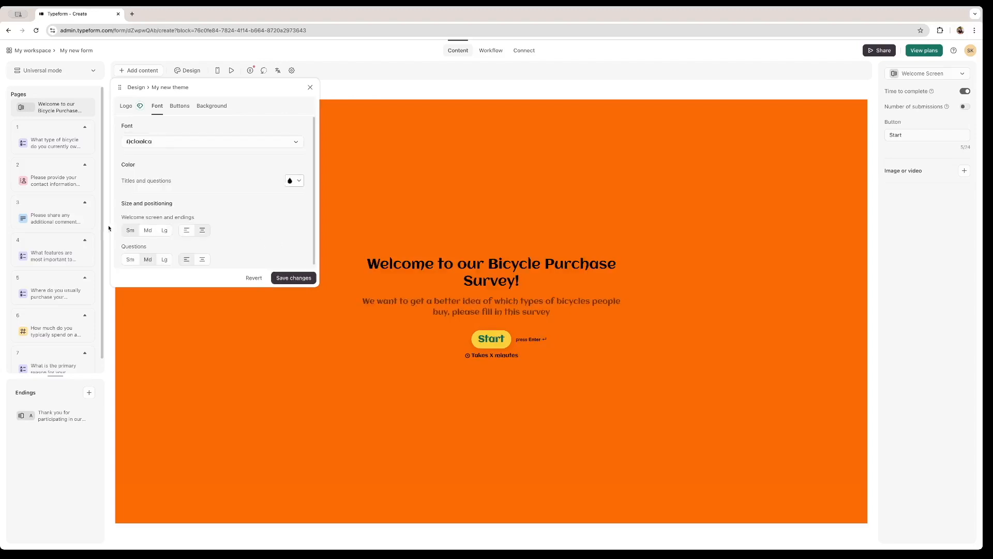
{"action": "left_click", "coordinate": [295, 181]}
{"action": "left_click", "coordinate": [240, 213]}
{"action": "left_click", "coordinate": [240, 230]}
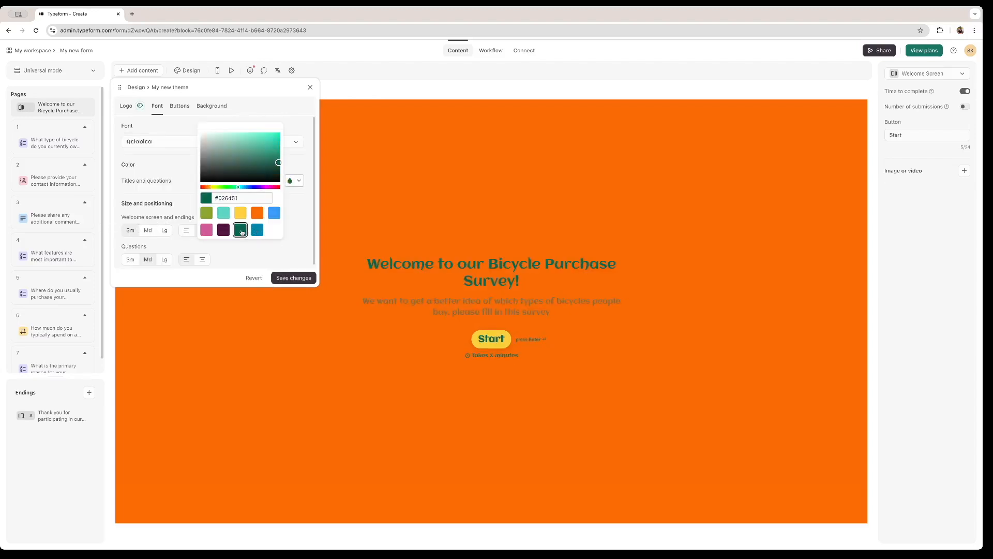
{"action": "left_click", "coordinate": [259, 231]}
Set the welcome screen and endings text to medium size with centered alignment, and save the theme changes.
{"action": "left_click", "coordinate": [148, 231]}
{"action": "left_click", "coordinate": [133, 231]}
{"action": "left_click", "coordinate": [146, 232]}
{"action": "left_click", "coordinate": [186, 231]}
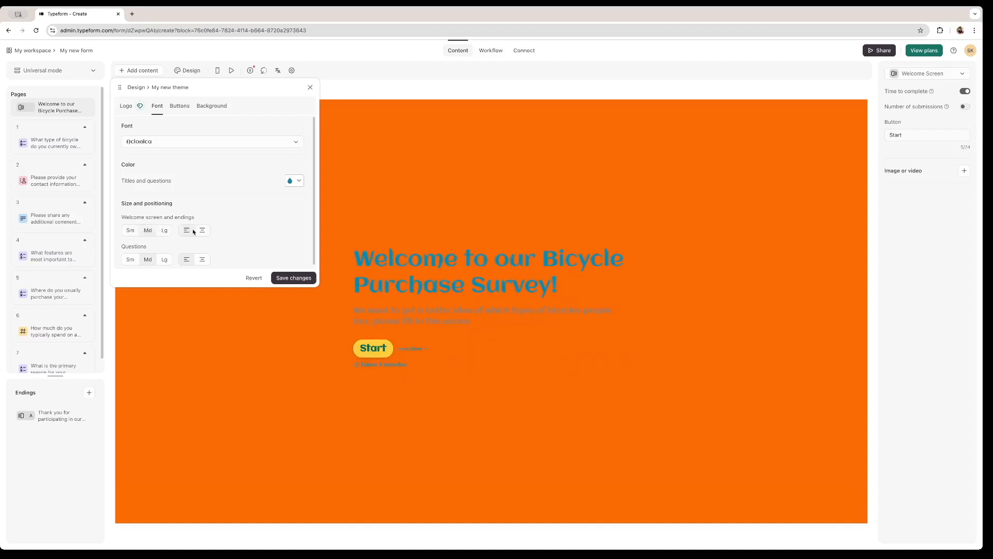
{"action": "left_click", "coordinate": [201, 232]}
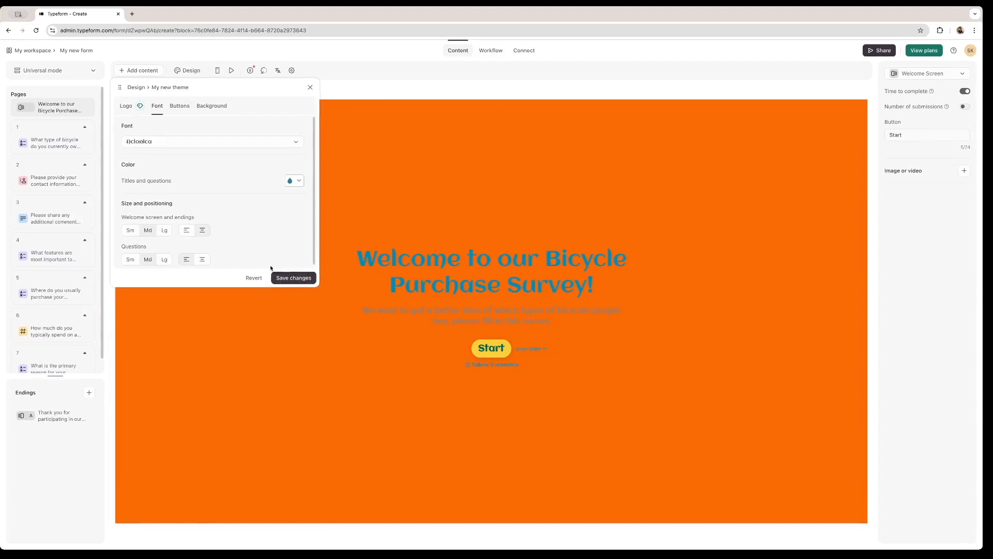
{"action": "left_click", "coordinate": [293, 278]}
{"action": "left_click", "coordinate": [183, 72]}
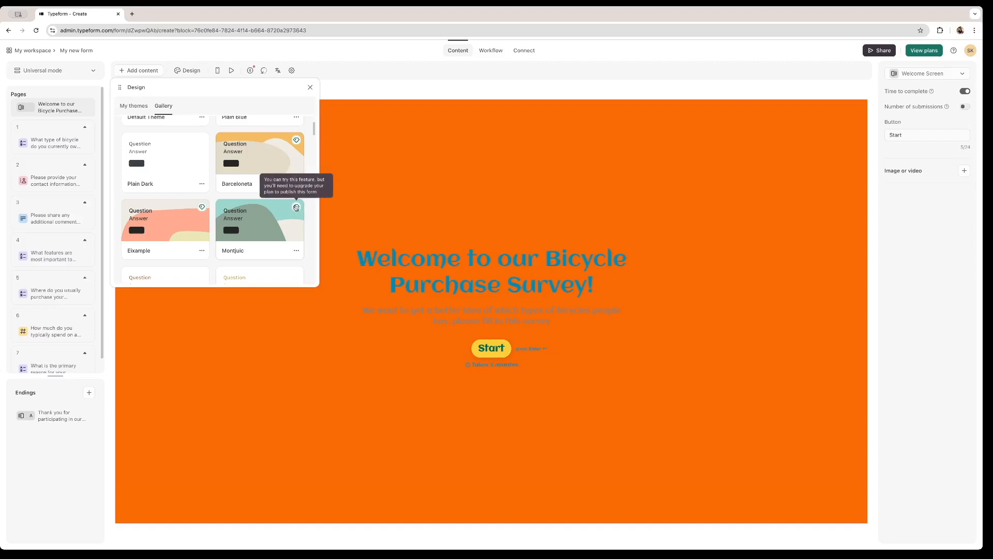
{"action": "scroll", "coordinate": [295, 208], "scroll_direction": "down", "scroll_amount": 3}
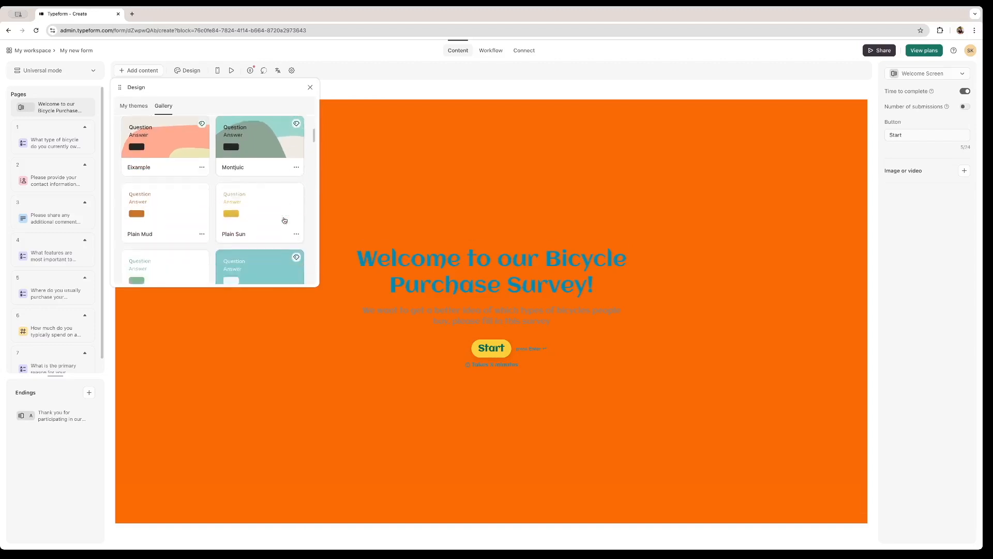
{"action": "left_click", "coordinate": [310, 88]}
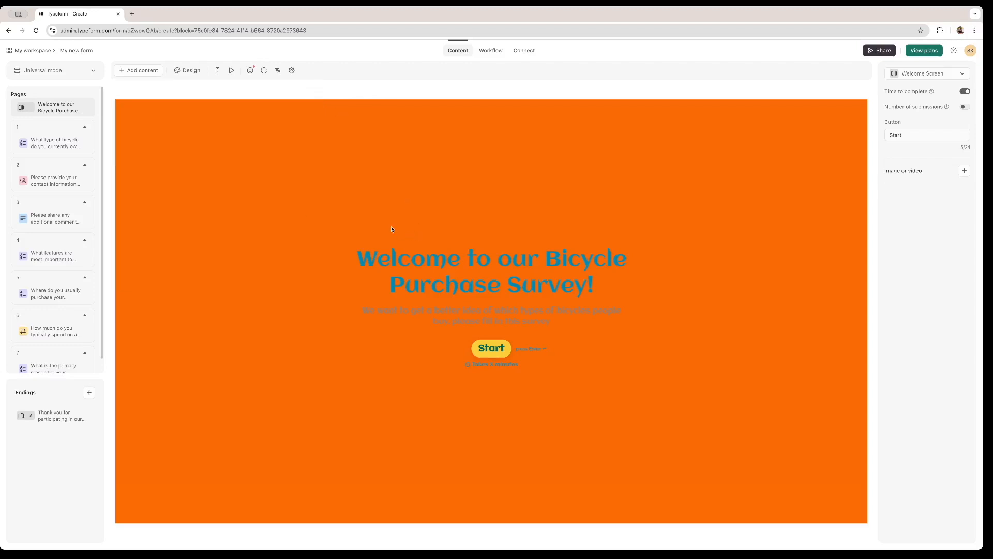
In the first question about bicycle type, remove the Cruiser Bike choice and add a Motor Bike choice.
{"action": "left_click", "coordinate": [58, 139]}
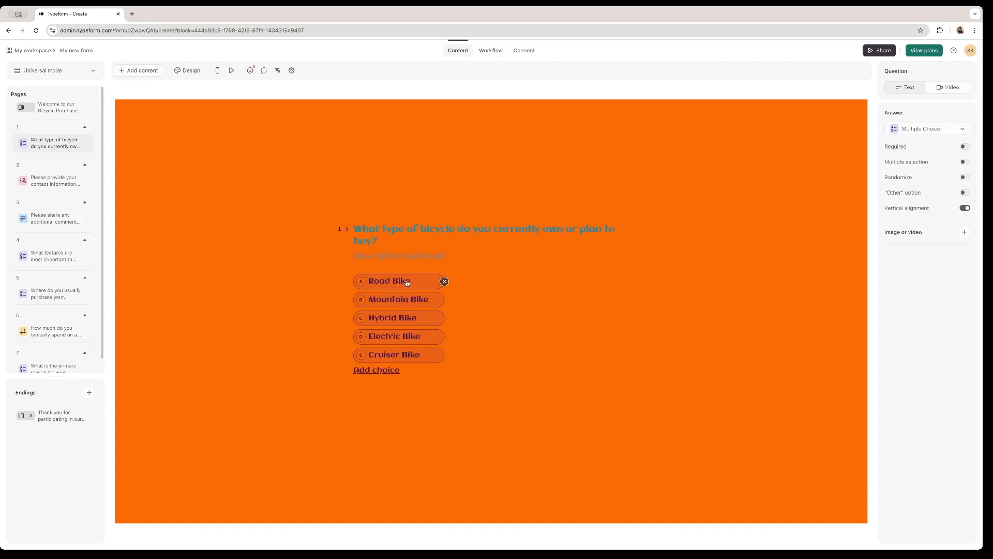
{"action": "left_click", "coordinate": [420, 335]}
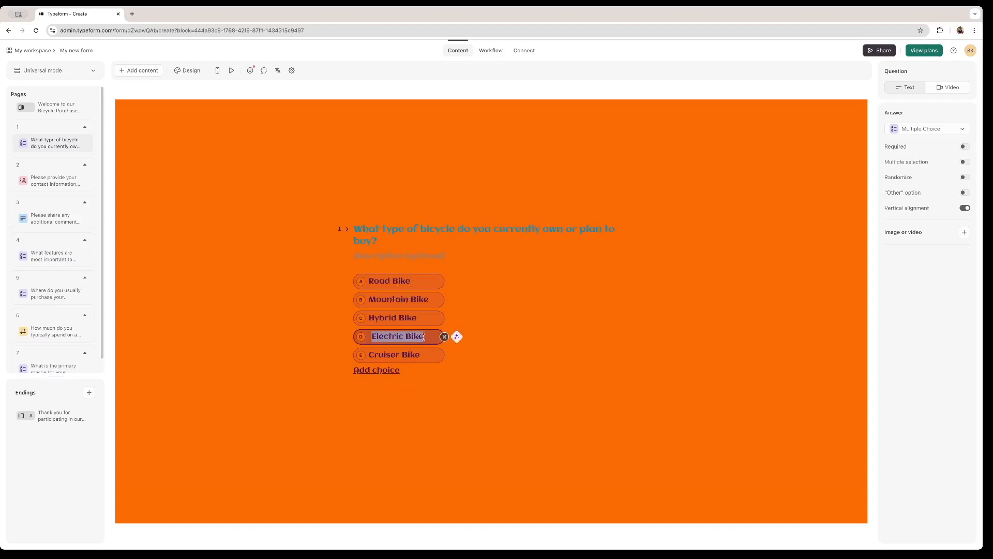
{"action": "left_click", "coordinate": [396, 318]}
{"action": "left_click", "coordinate": [411, 357]}
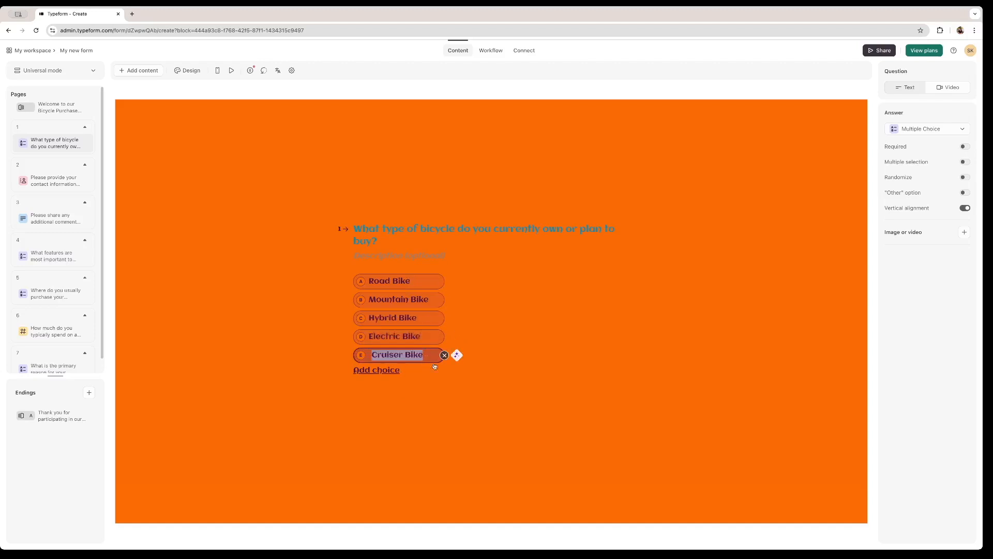
{"action": "left_click", "coordinate": [444, 355]}
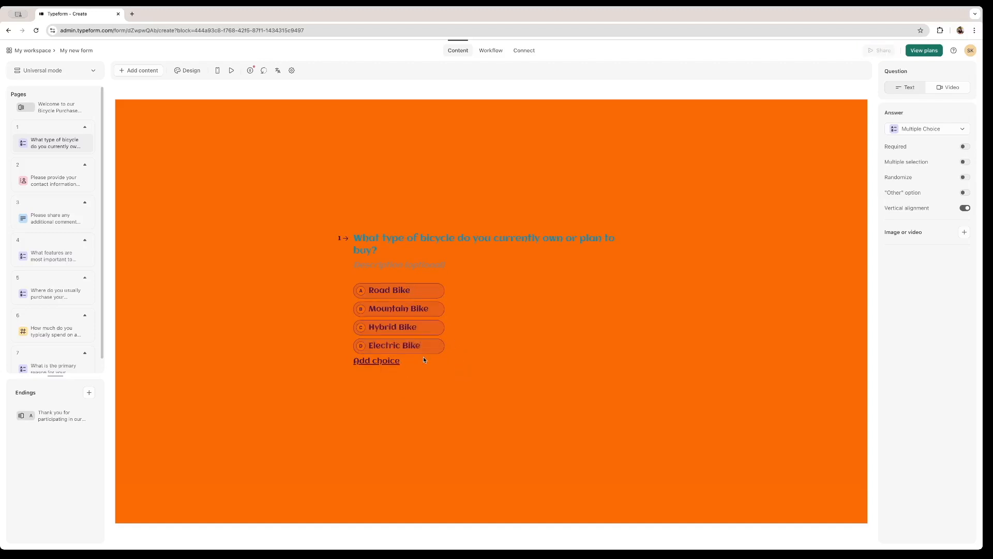
{"action": "left_click", "coordinate": [382, 362]}
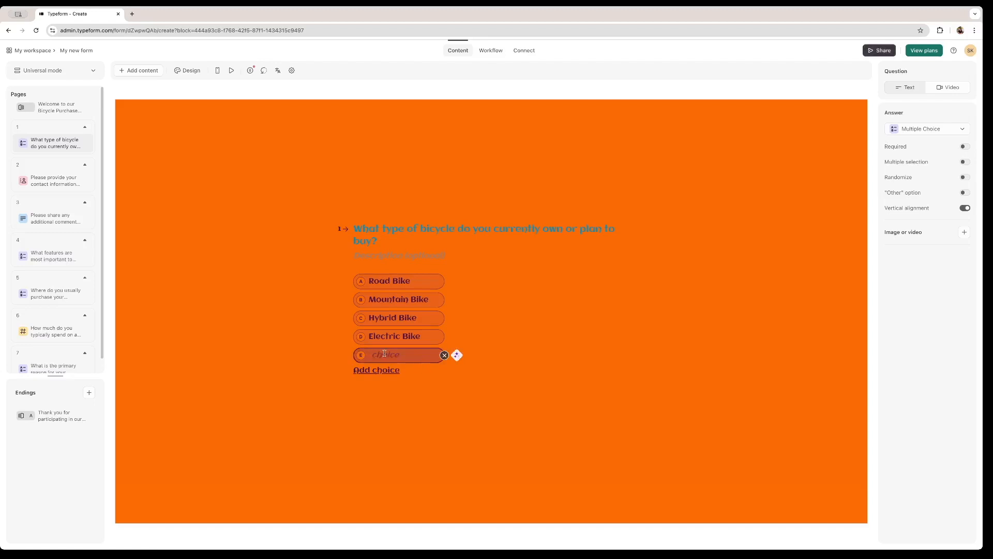
{"action": "type", "text": "Motor Bike"}
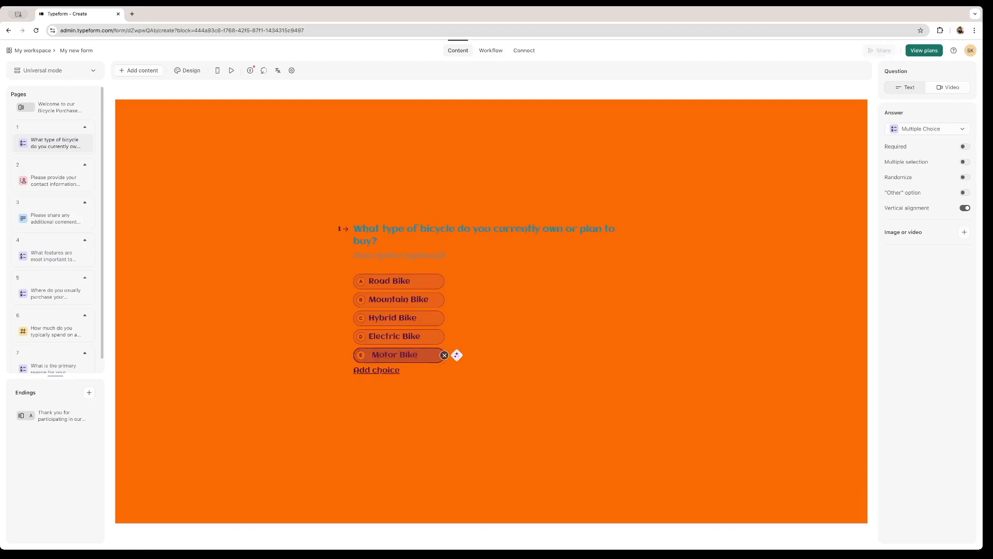
Open the saved theme My new theme for editing.
{"action": "left_click", "coordinate": [407, 388]}
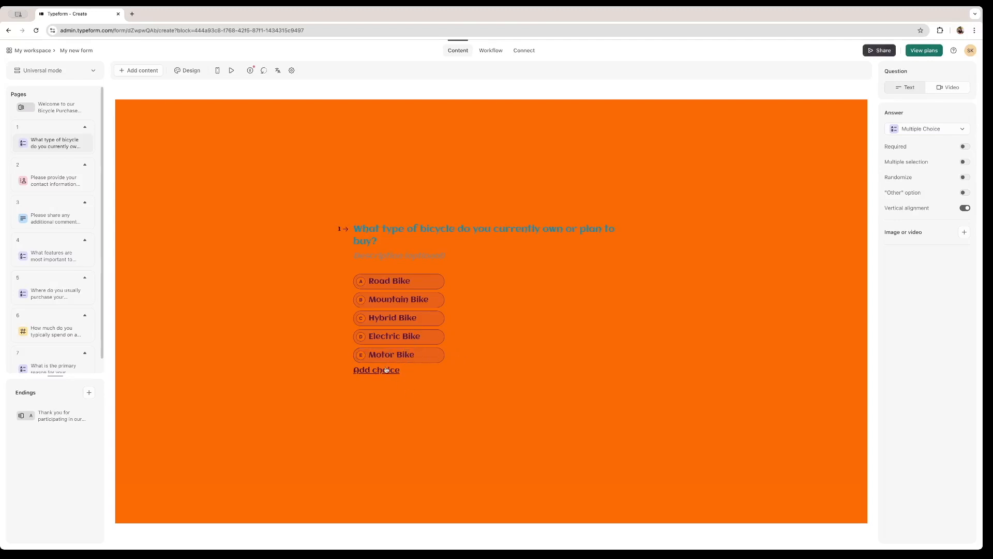
{"action": "left_click", "coordinate": [197, 71]}
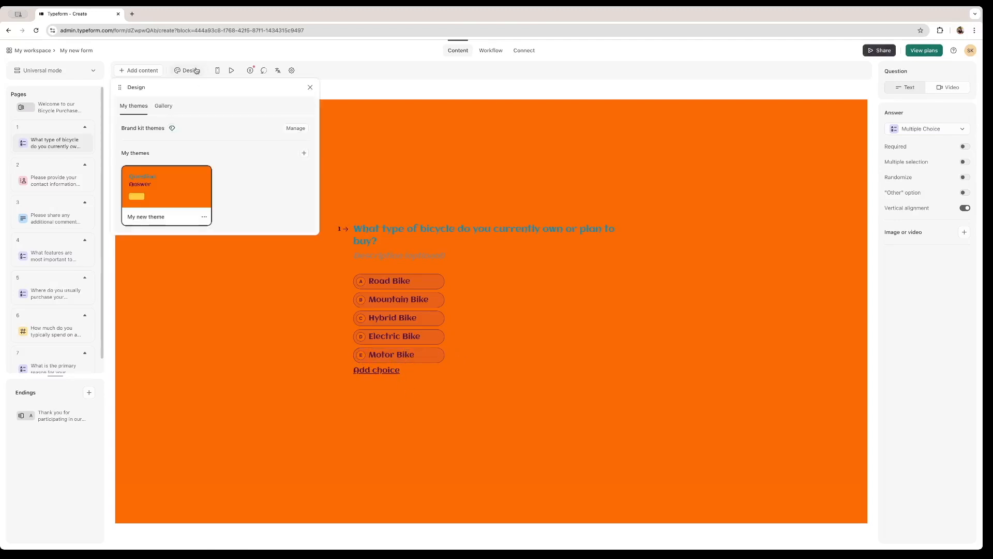
{"action": "left_click", "coordinate": [204, 216]}
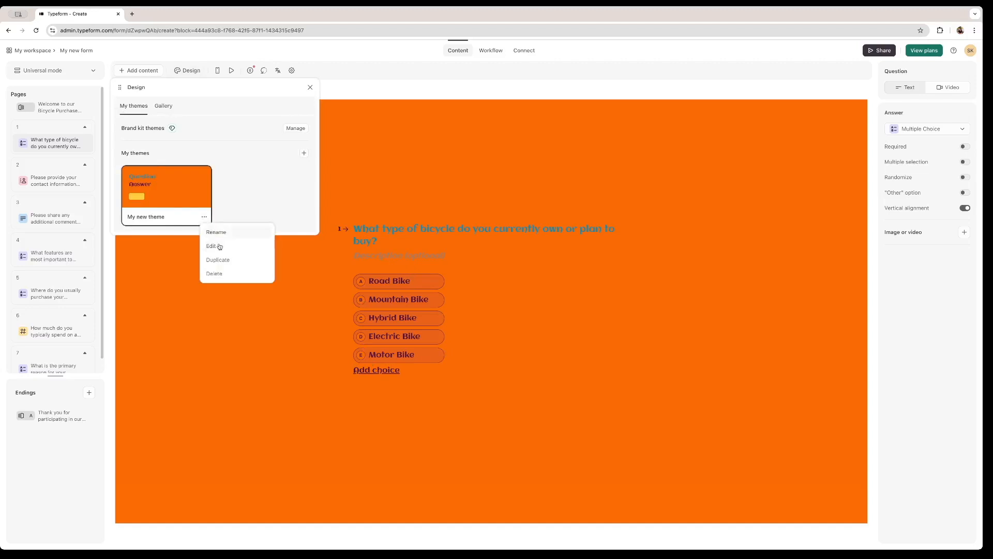
{"action": "left_click", "coordinate": [216, 243]}
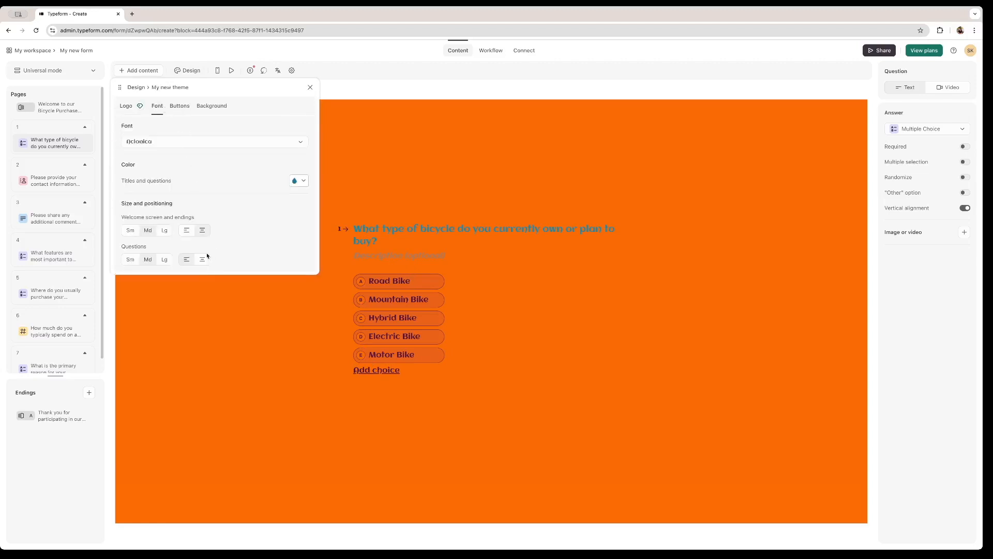
Try the small and large question sizes, return to medium, color titles and questions dark green, and save the theme.
{"action": "left_click", "coordinate": [131, 262]}
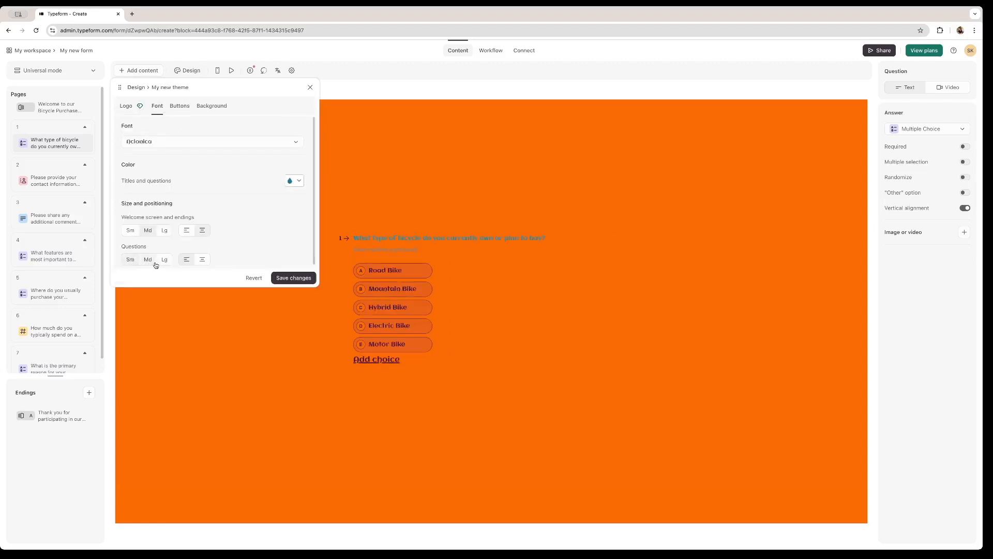
{"action": "left_click", "coordinate": [147, 260]}
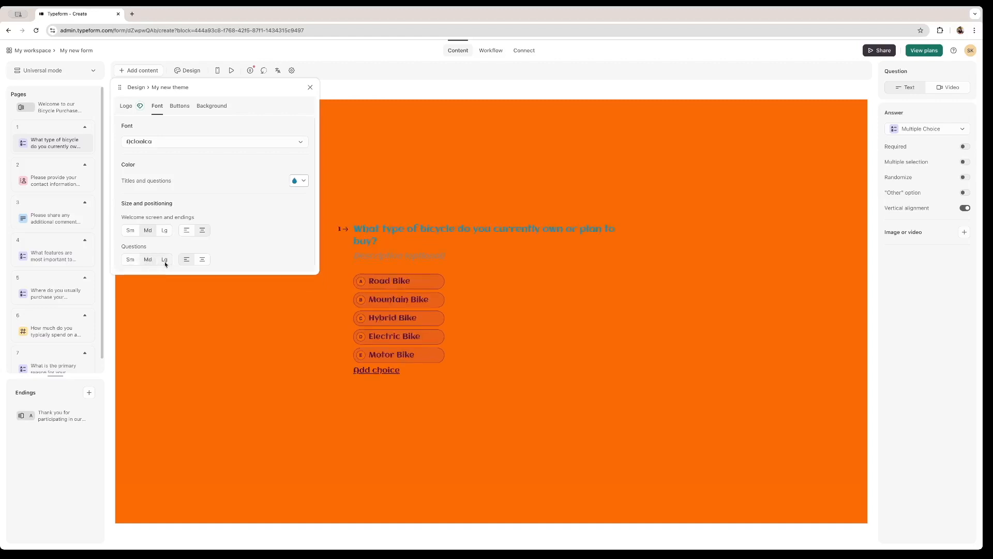
{"action": "left_click", "coordinate": [165, 261]}
{"action": "left_click", "coordinate": [143, 262]}
{"action": "left_click", "coordinate": [165, 261]}
{"action": "left_click", "coordinate": [147, 261]}
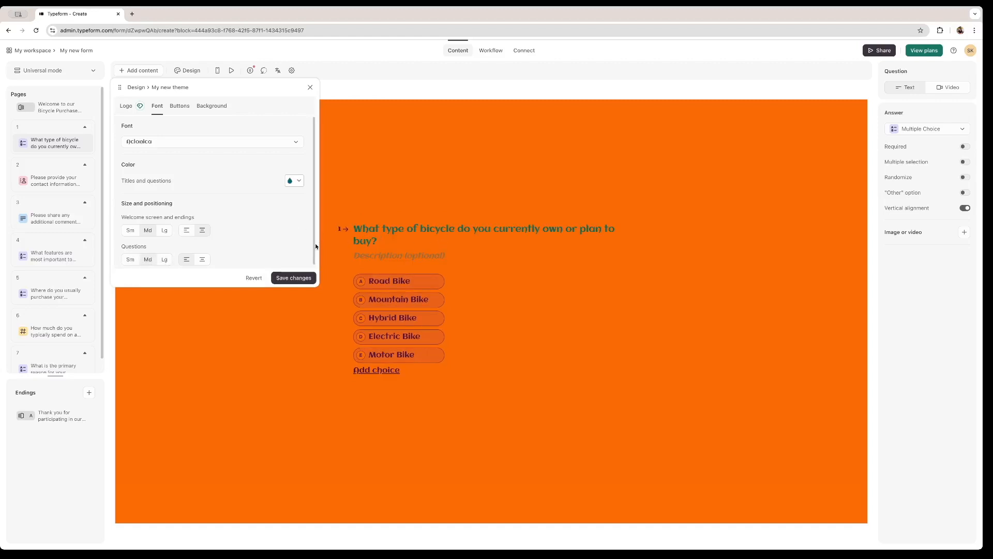
{"action": "left_click", "coordinate": [302, 280]}
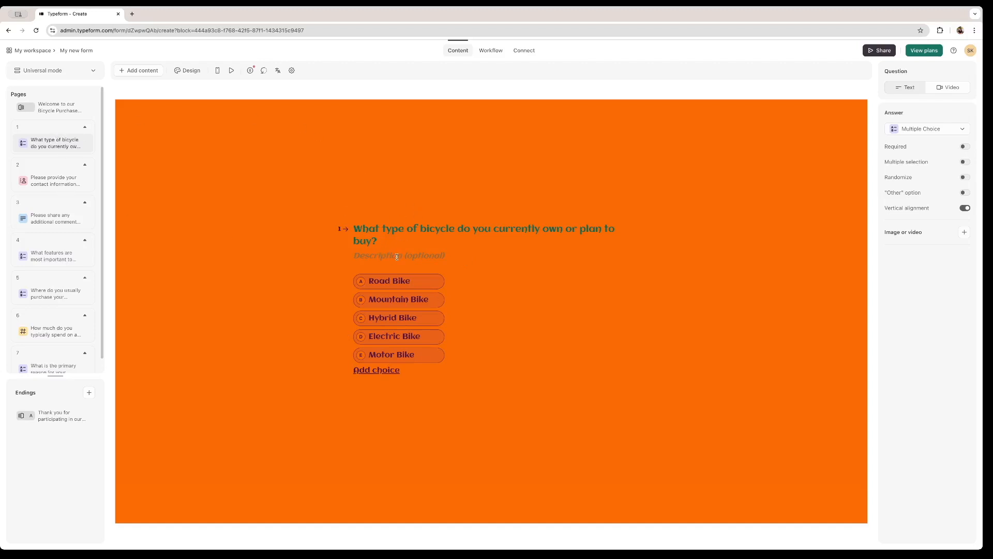
In the contact information question, set the default country of the phone number field to Albania.
{"action": "left_click", "coordinate": [53, 186]}
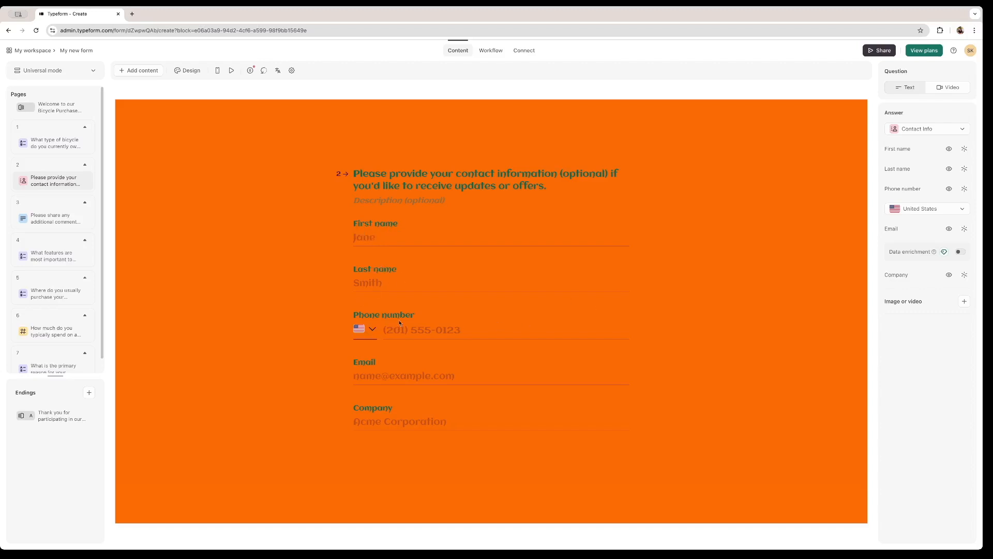
{"action": "left_click", "coordinate": [954, 209]}
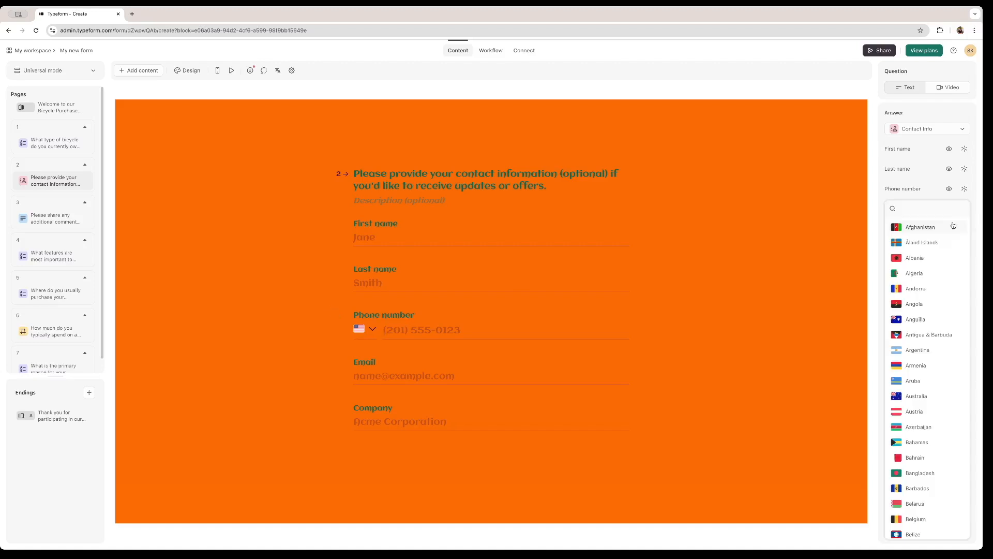
{"action": "left_click", "coordinate": [795, 241]}
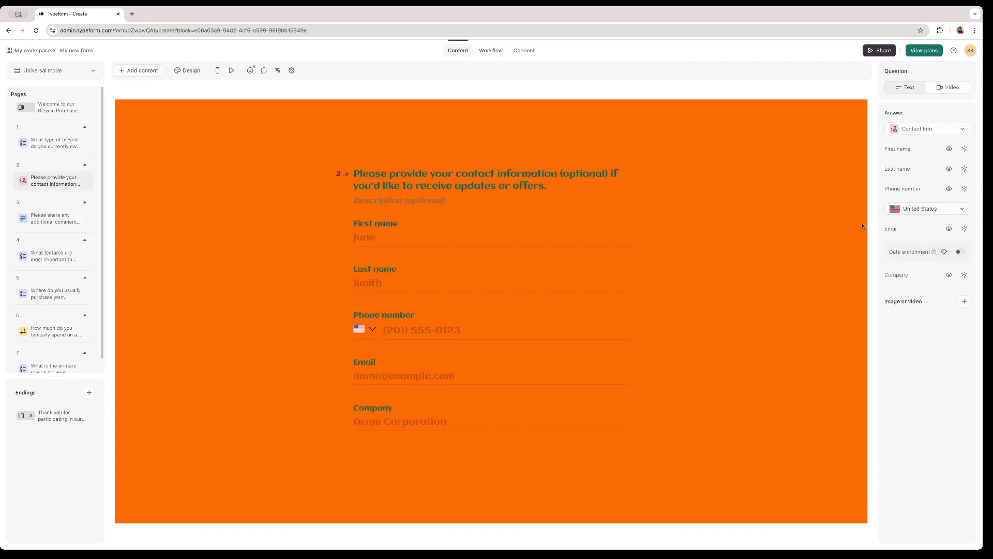
{"action": "left_click", "coordinate": [920, 209]}
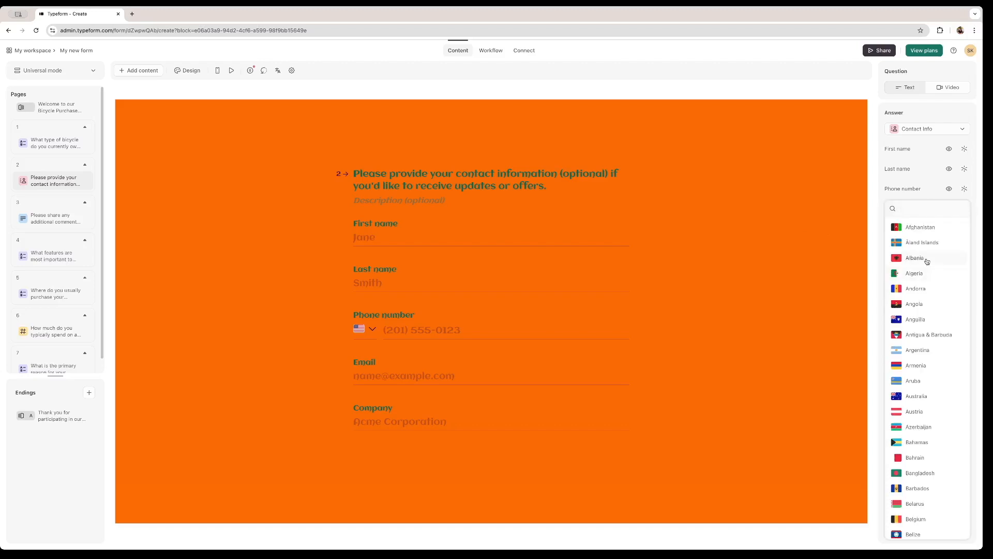
{"action": "left_click", "coordinate": [926, 258]}
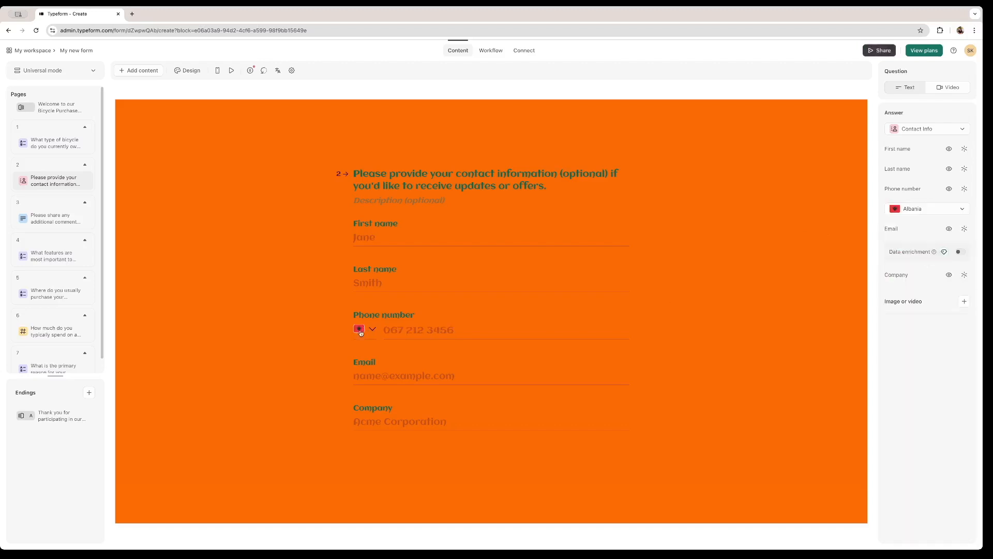
Hide and restore the first name and last name fields in turn, and toggle the required setting for first name.
{"action": "left_click", "coordinate": [950, 150]}
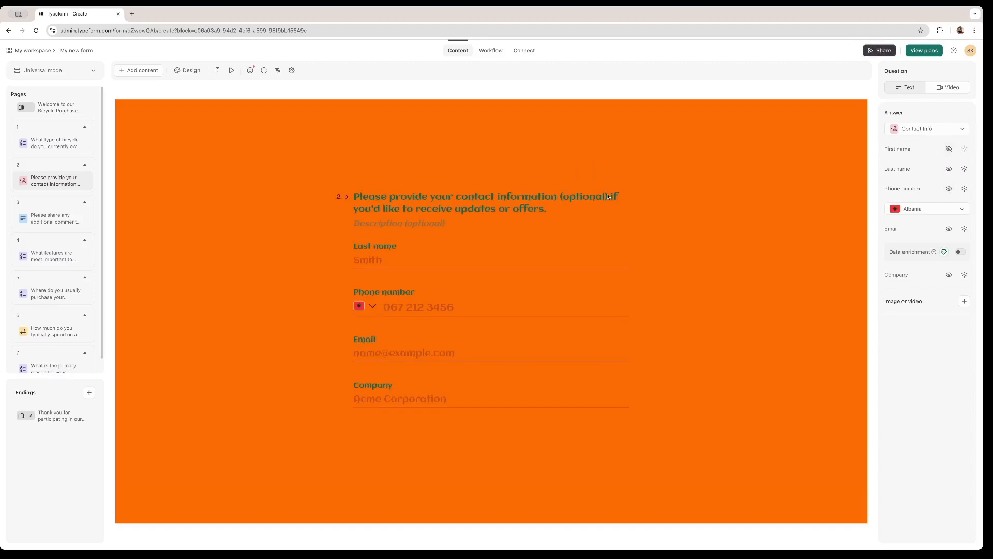
{"action": "left_click", "coordinate": [949, 149]}
{"action": "left_click", "coordinate": [949, 170]}
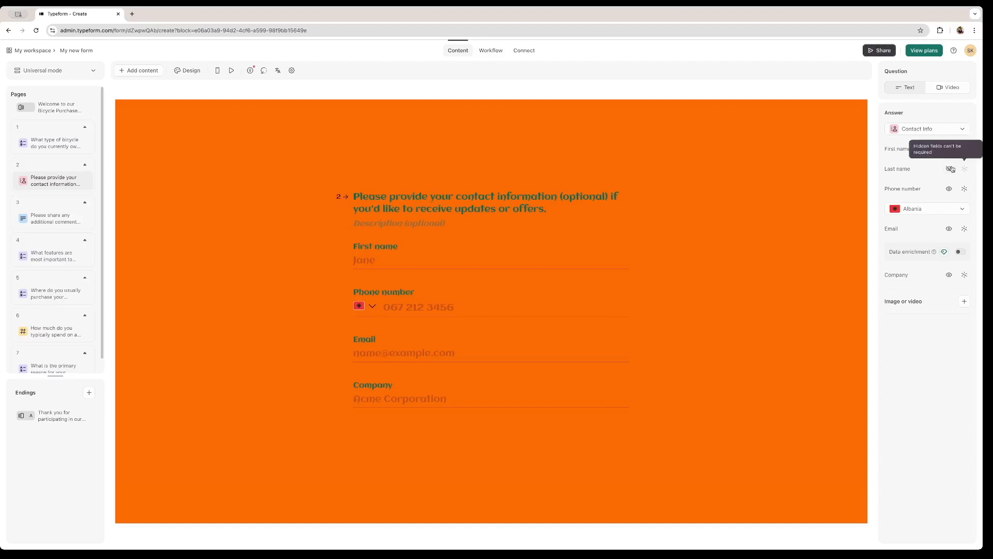
{"action": "left_click", "coordinate": [949, 171]}
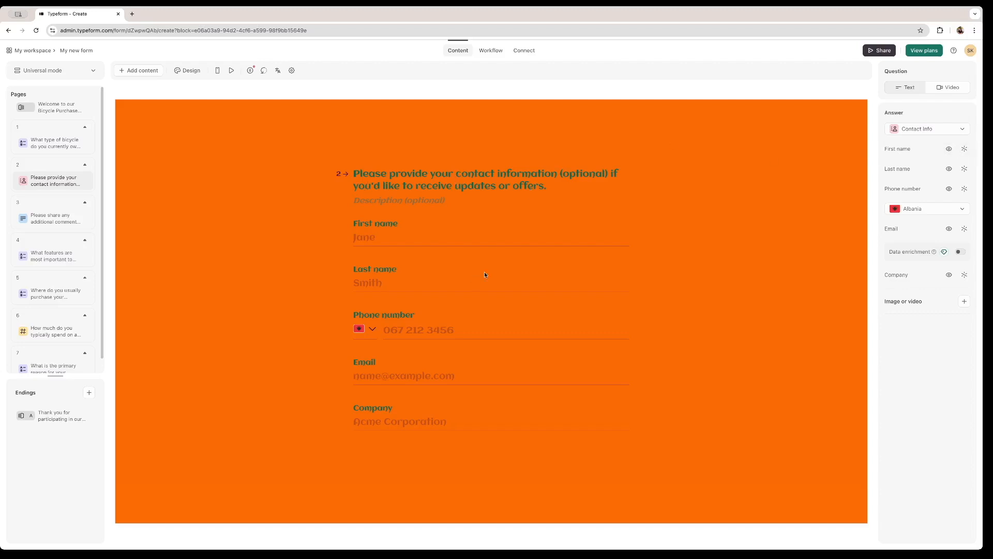
{"action": "left_click", "coordinate": [964, 148]}
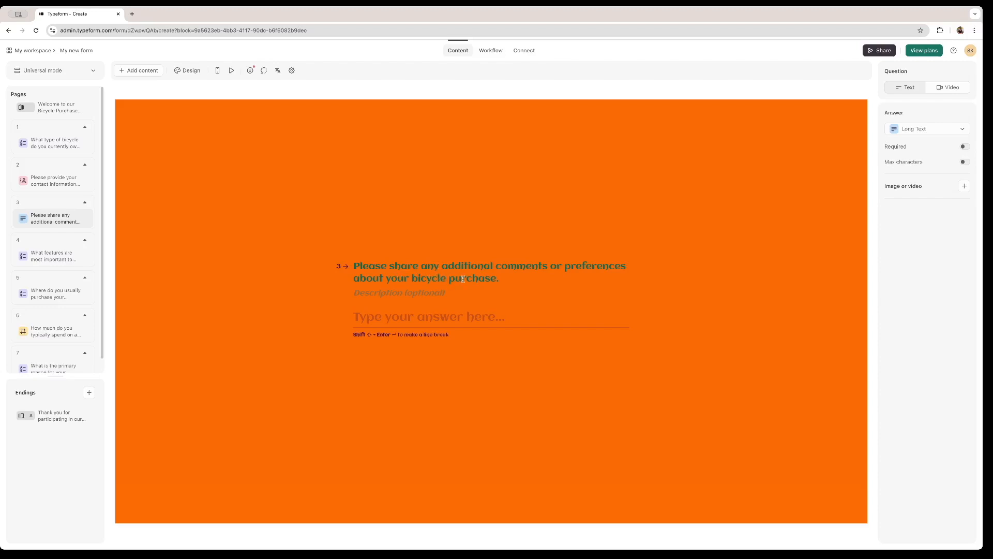
Review the questions on important bicycle features and the primary purchase reason, and return to the workspace.
{"action": "left_click", "coordinate": [68, 261]}
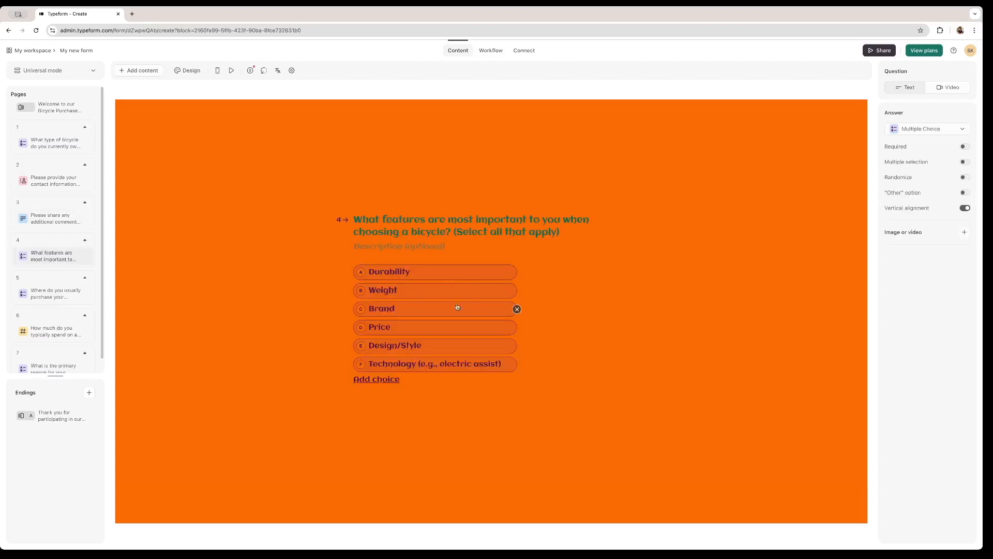
{"action": "left_click", "coordinate": [54, 369]}
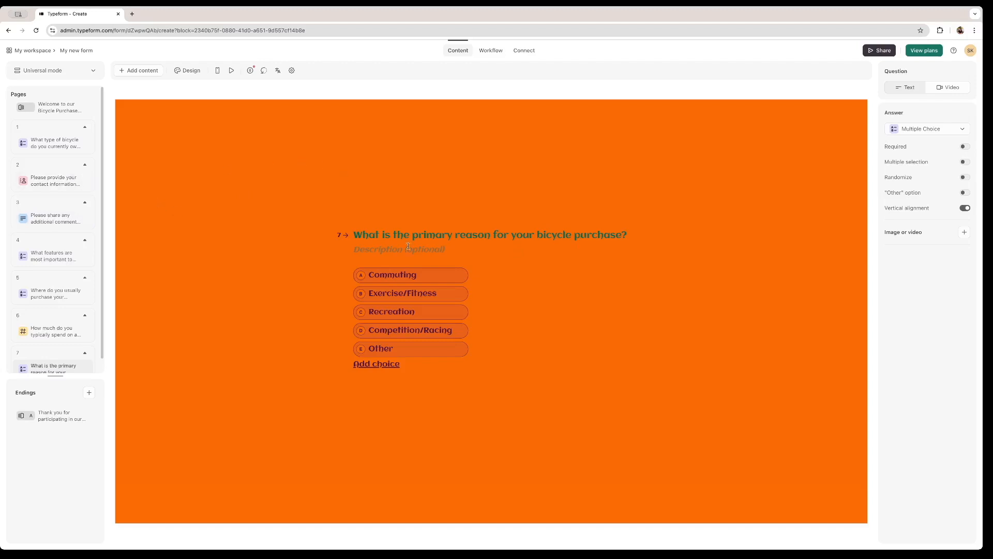
{"action": "left_click", "coordinate": [33, 50]}
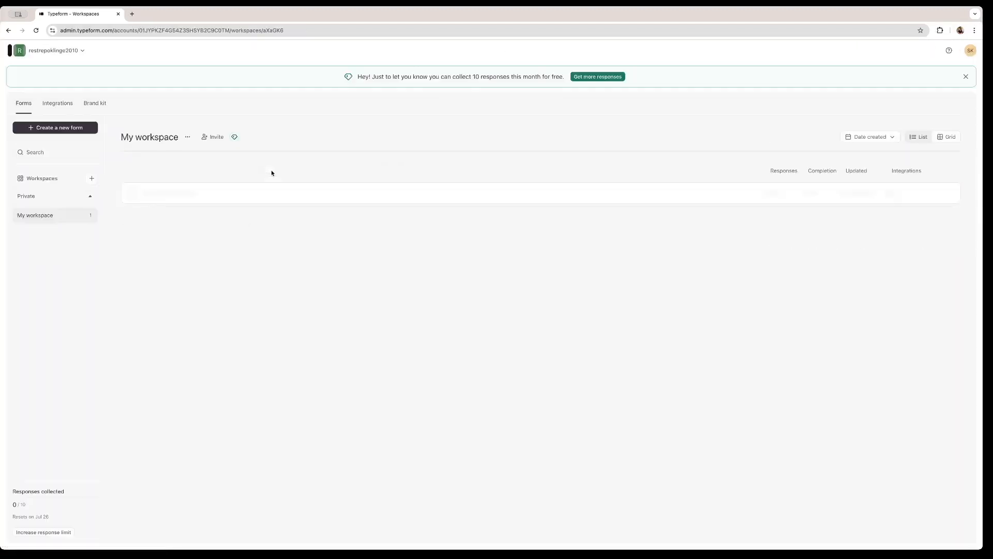
Create a new form from scratch with a Contact Info question as its first element.
{"action": "left_click", "coordinate": [58, 128]}
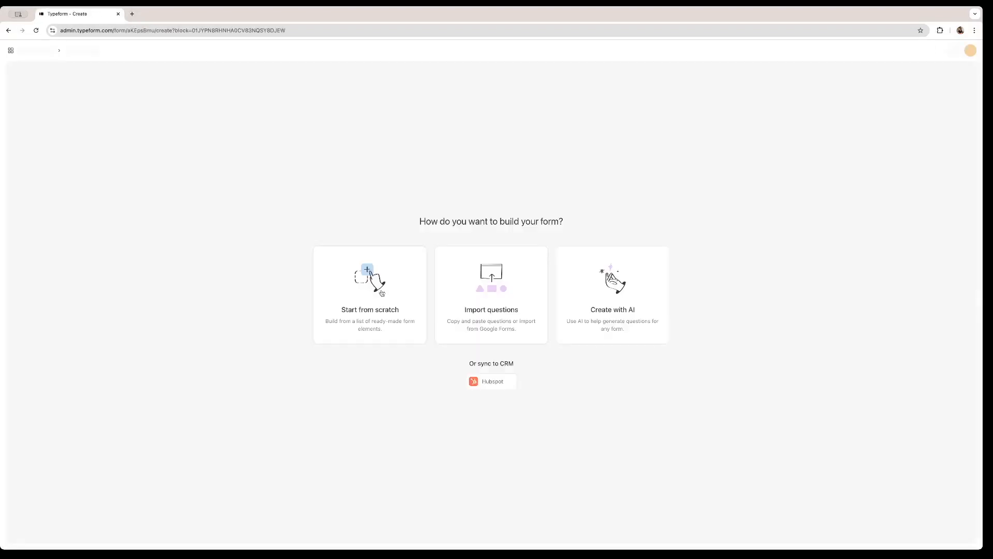
{"action": "left_click", "coordinate": [383, 288]}
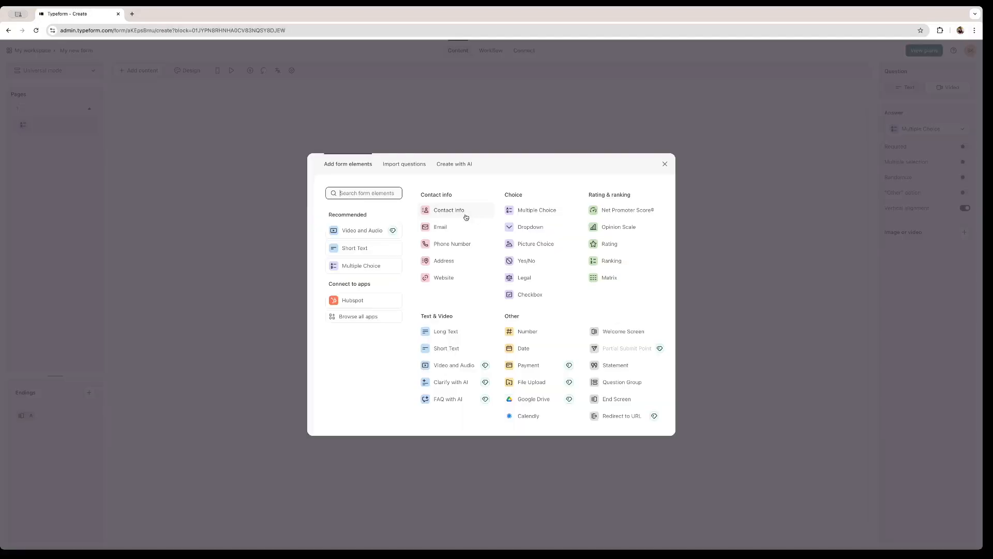
{"action": "left_click", "coordinate": [456, 214]}
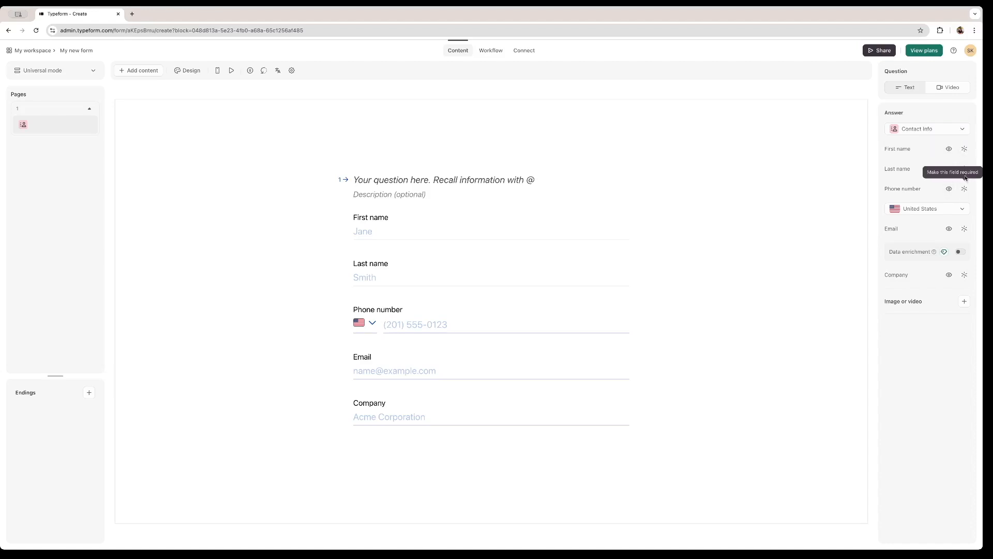
Look at the saved themes and the theme gallery available for the new form.
{"action": "left_click", "coordinate": [189, 70]}
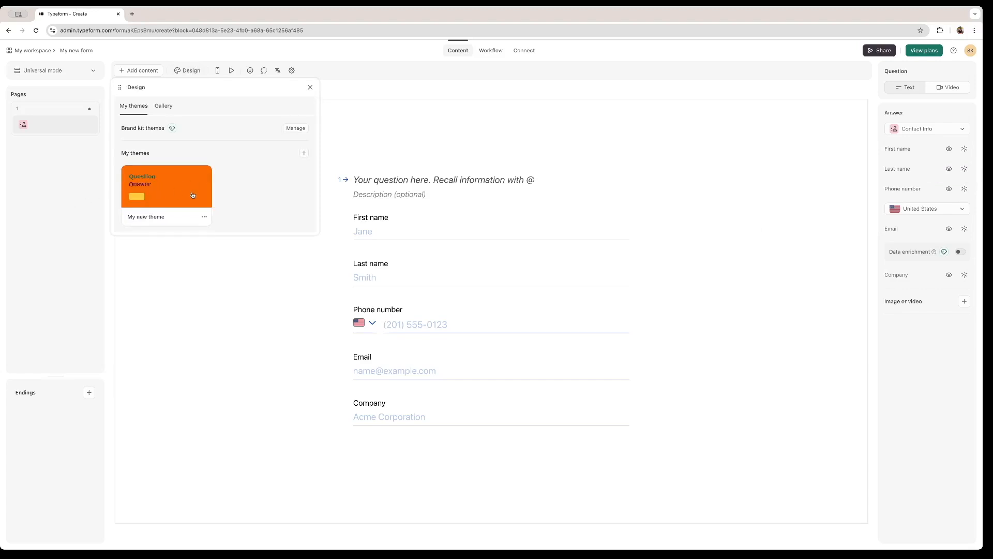
{"action": "left_click", "coordinate": [164, 106]}
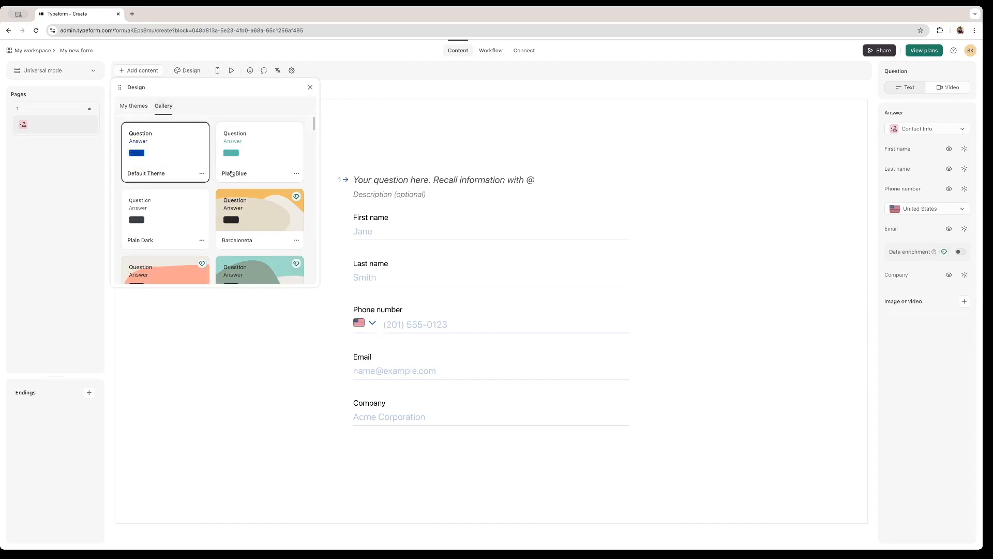
{"action": "left_click", "coordinate": [310, 87]}
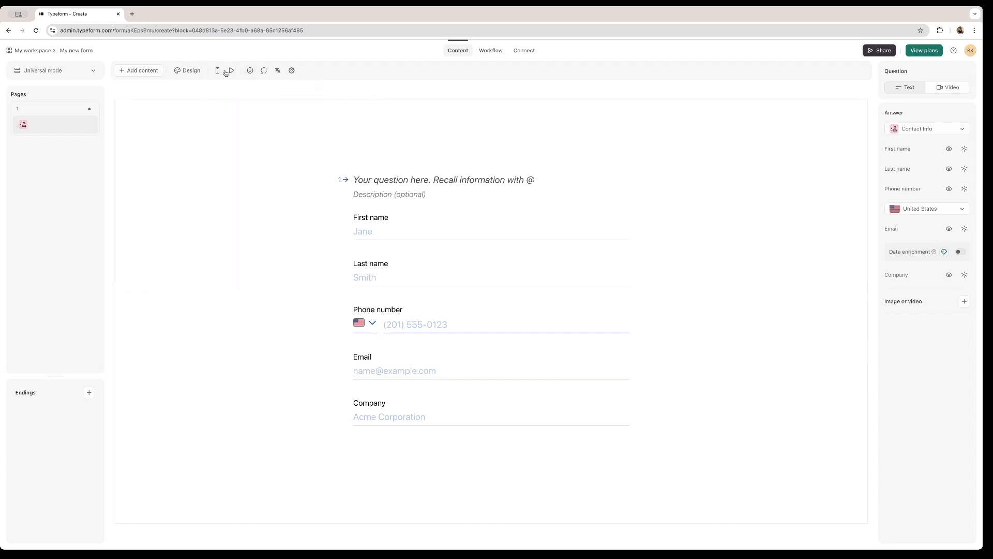
{"action": "left_click", "coordinate": [278, 72]}
Add a Dropdown question as the second page of the form.
{"action": "left_click", "coordinate": [133, 72]}
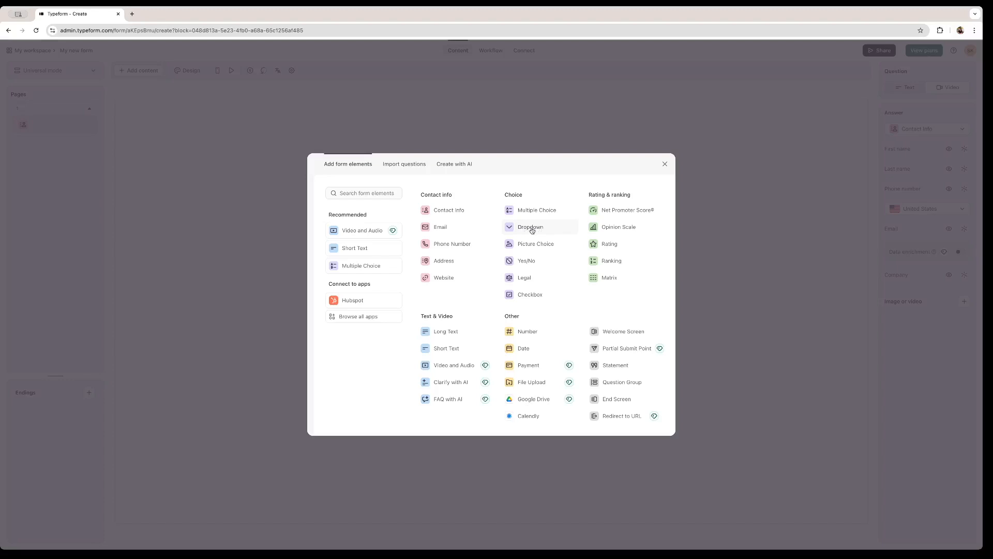
{"action": "left_click", "coordinate": [532, 230]}
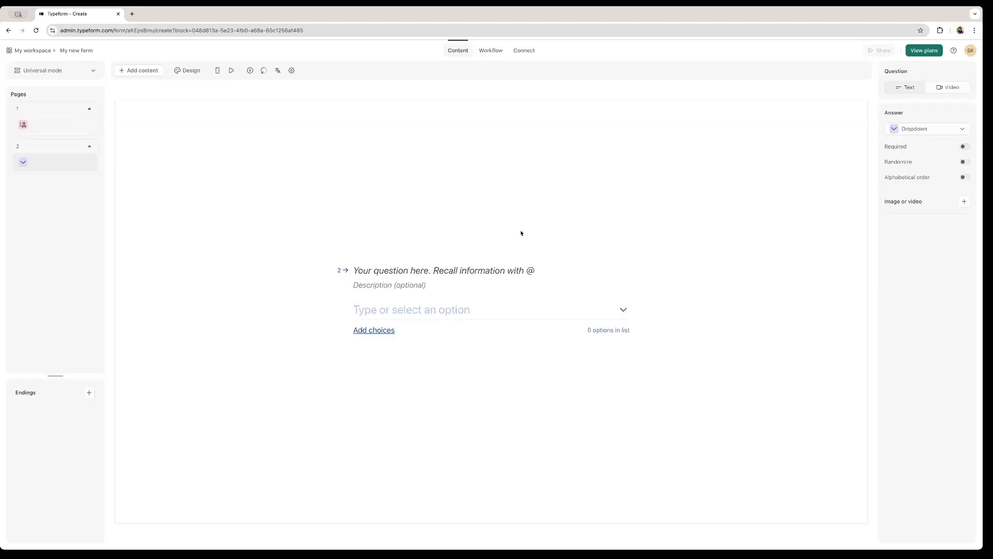
{"action": "left_click", "coordinate": [624, 310]}
Give the dropdown question the choices 1, 2, 3, 4 and 5, one per line, and save them.
{"action": "left_click", "coordinate": [416, 265]}
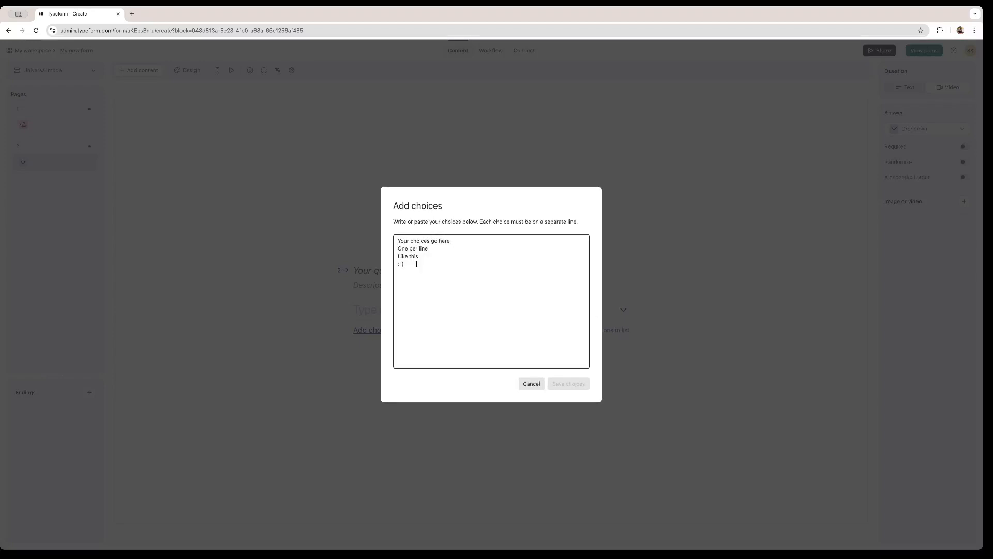
{"action": "type", "text": "1"}
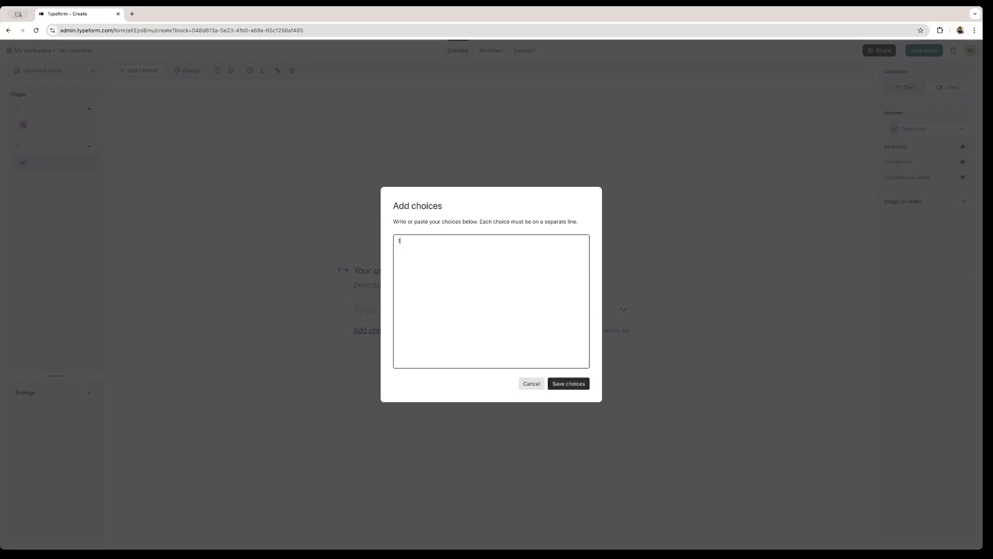
{"action": "type", "text": " 2 3"}
{"action": "key", "text": "Return"}
{"action": "type", "text": "4"}
{"action": "key", "text": "Return"}
{"action": "type", "text": "5"}
{"action": "left_click", "coordinate": [568, 384]}
{"action": "left_click_drag", "start_coordinate": [586, 331], "coordinate": [638, 332]}
{"action": "left_click", "coordinate": [636, 335]}
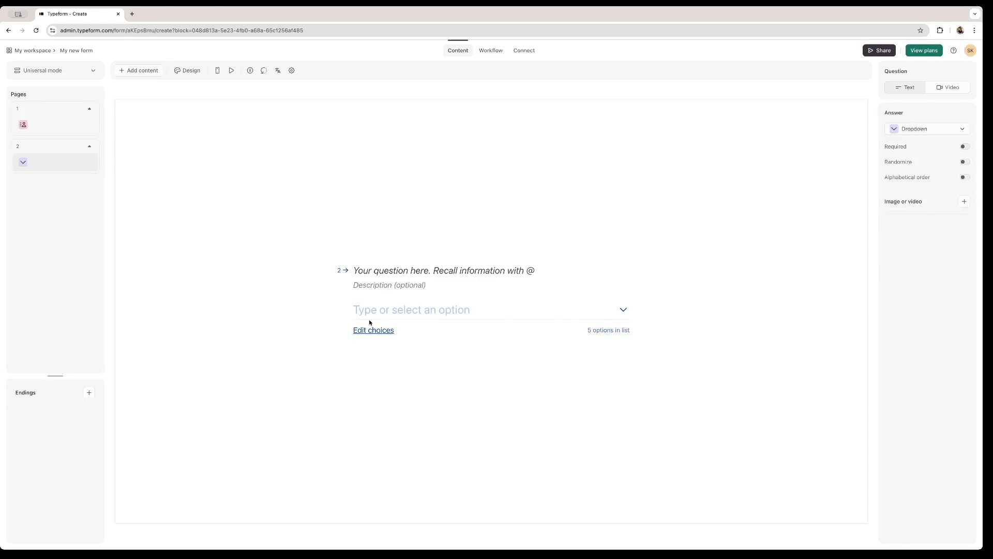
Add a Multiple Choice question with the choices Yes, No and Maybe.
{"action": "left_click", "coordinate": [139, 71]}
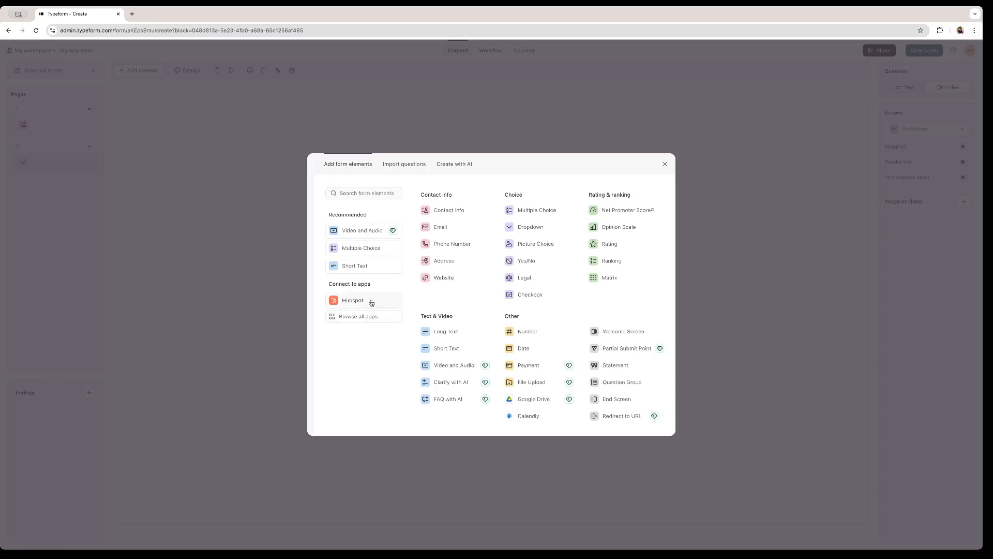
{"action": "left_click", "coordinate": [537, 210]}
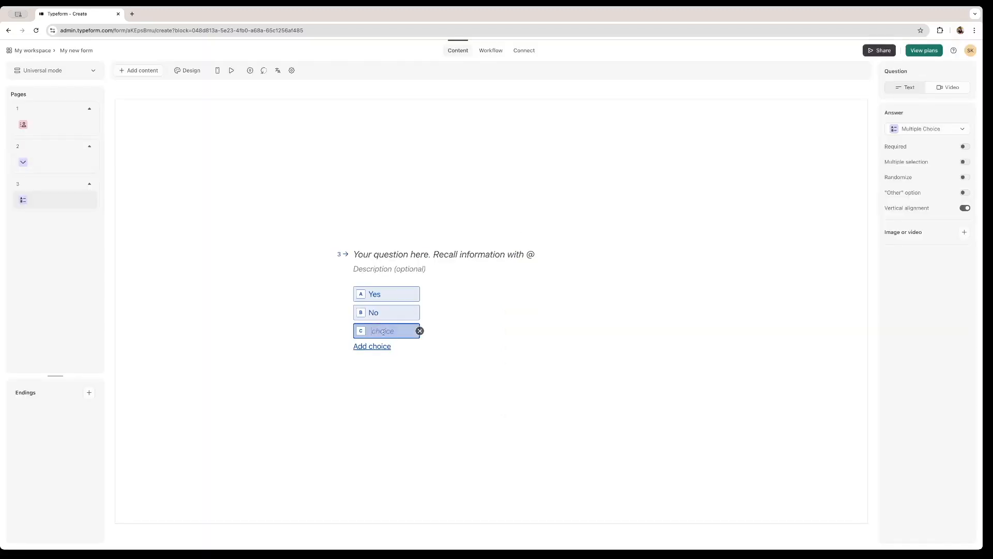
{"action": "type", "text": "Maybe"}
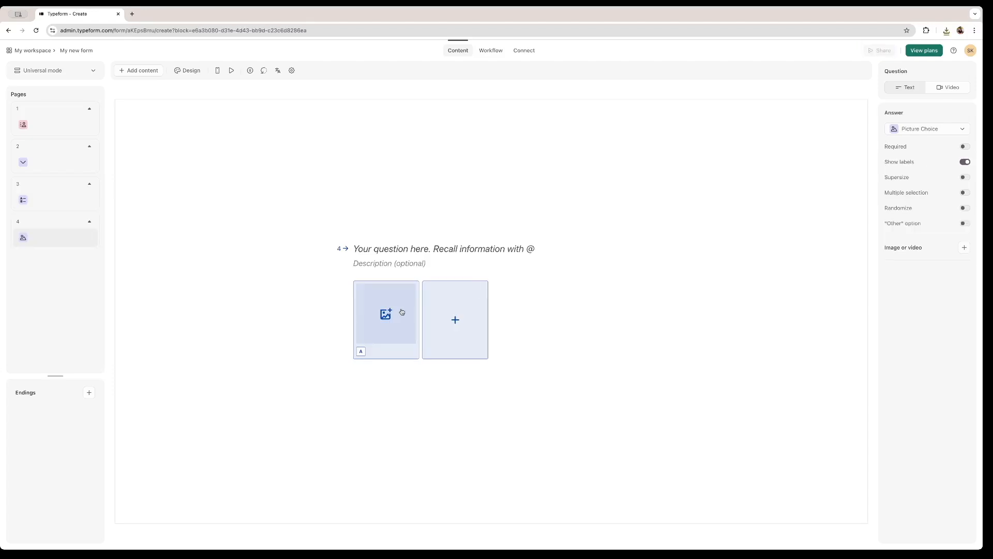
Upload an image from the computer as a choice in the Picture Choice question.
{"action": "left_click", "coordinate": [436, 321]}
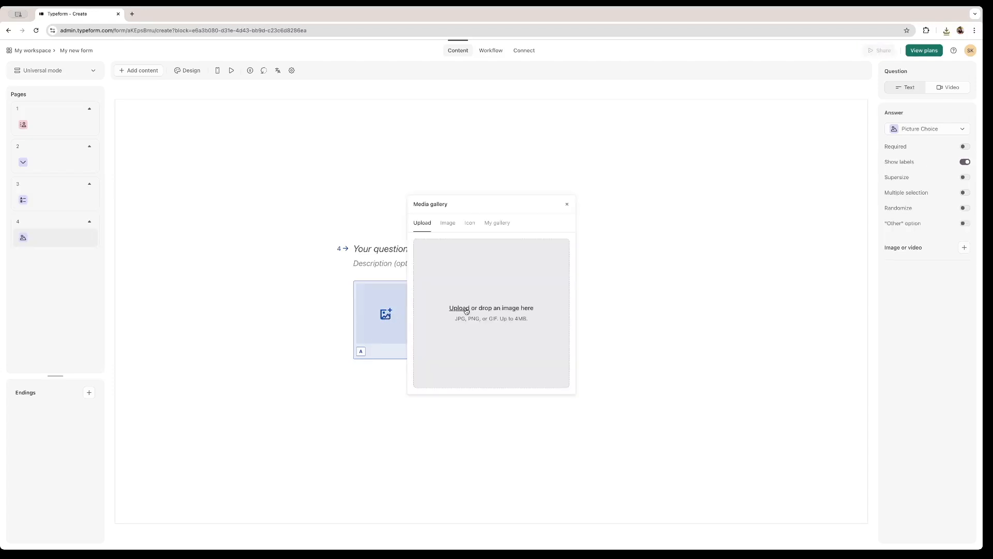
{"action": "left_click", "coordinate": [467, 310]}
{"action": "double_click", "coordinate": [471, 241]}
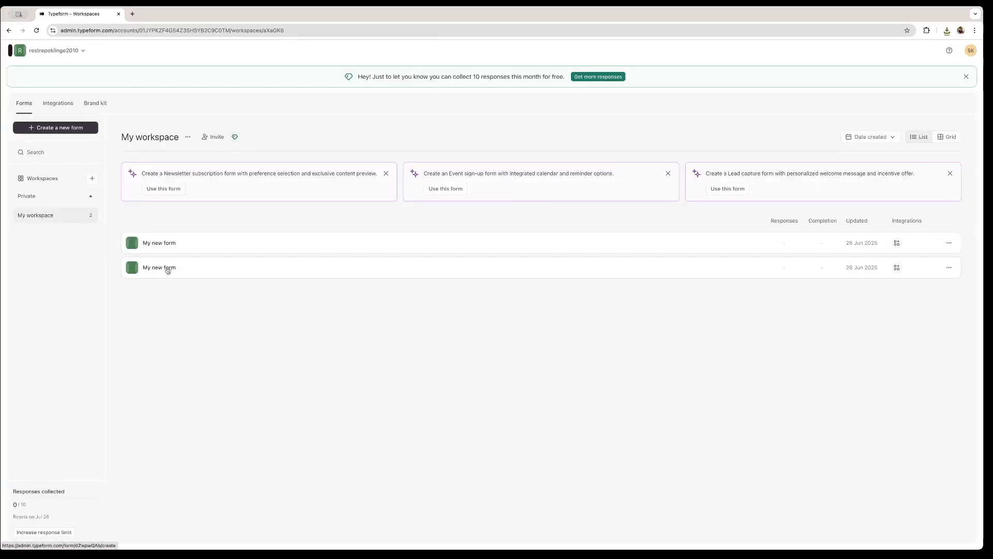
Open the bicycle purchase survey from the workspace and bring up its sharing options.
{"action": "left_click", "coordinate": [158, 269]}
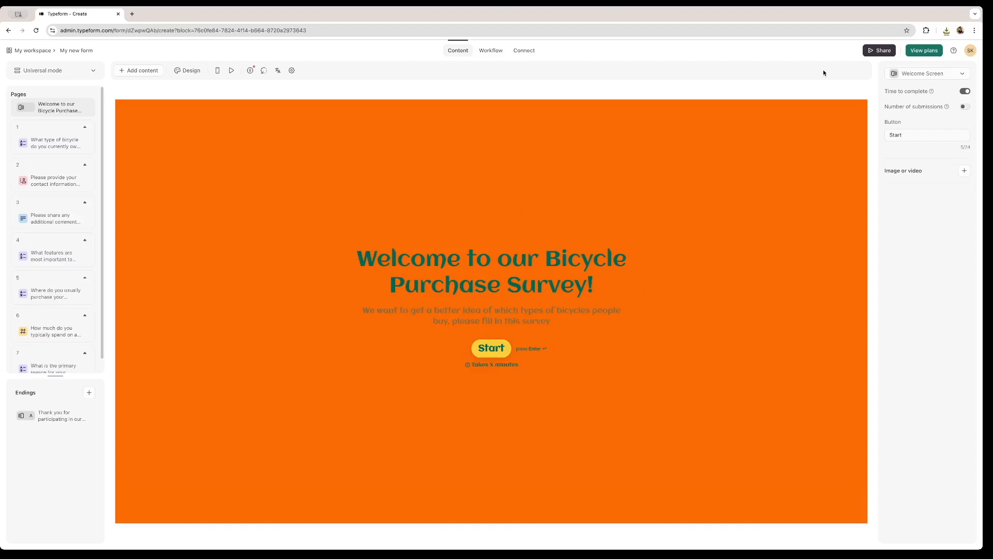
{"action": "left_click", "coordinate": [882, 50]}
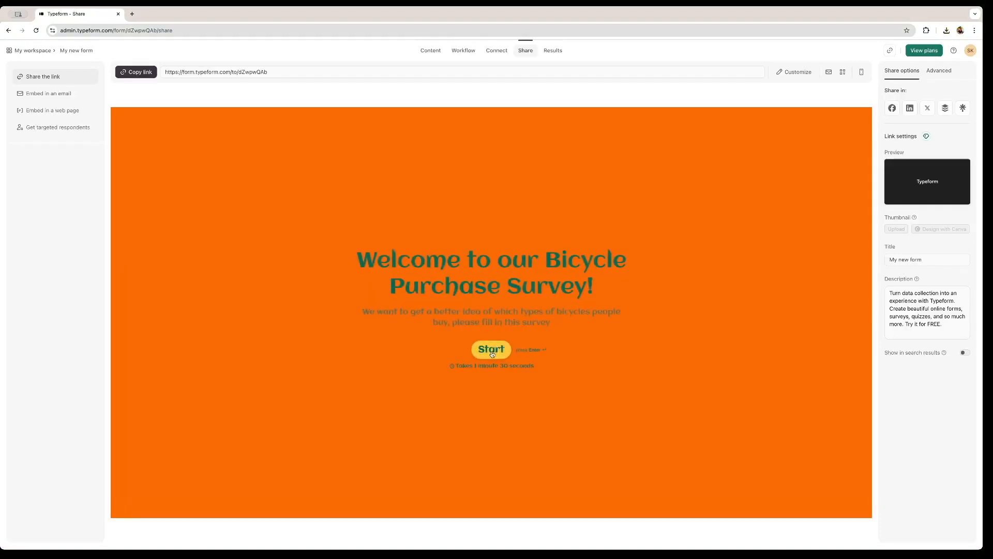
Try out the survey in the share preview, answering Mountain Bike and skipping the additional comments question.
{"action": "left_click", "coordinate": [491, 350]}
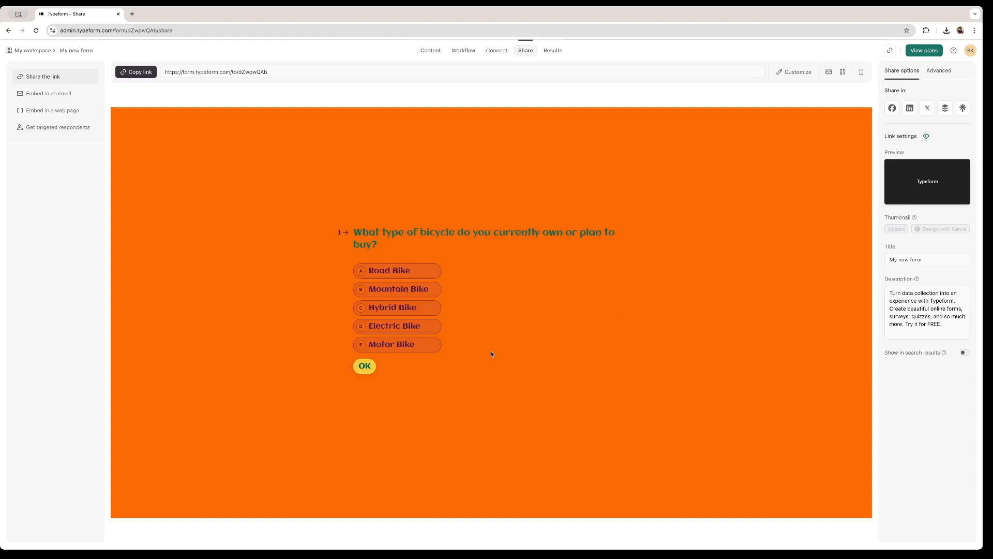
{"action": "left_click", "coordinate": [405, 286]}
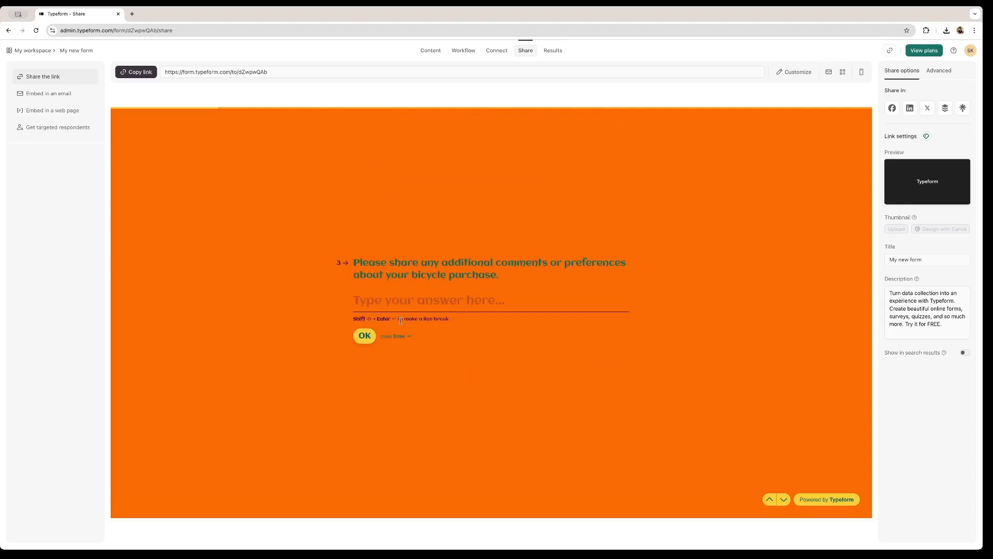
{"action": "left_click", "coordinate": [365, 337]}
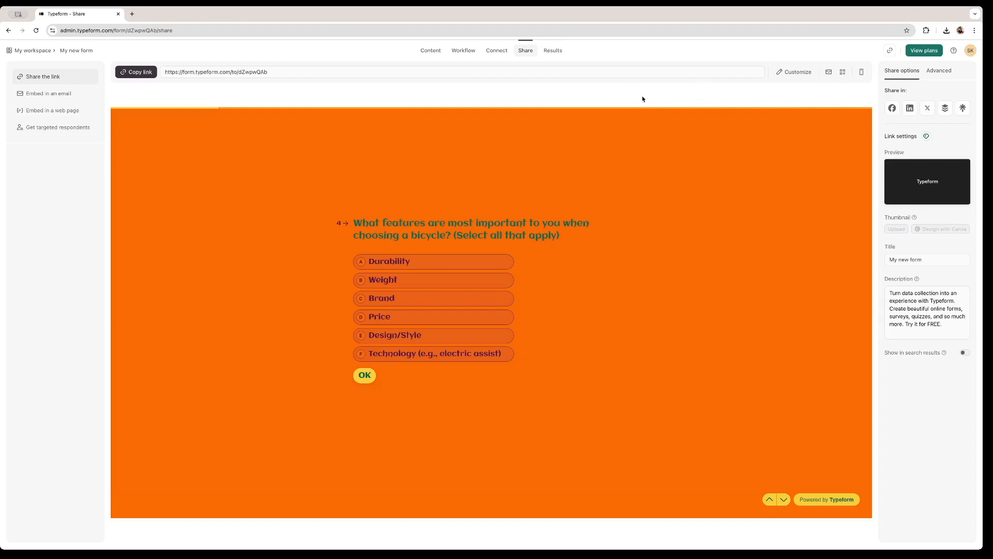
{"action": "left_click", "coordinate": [891, 52]}
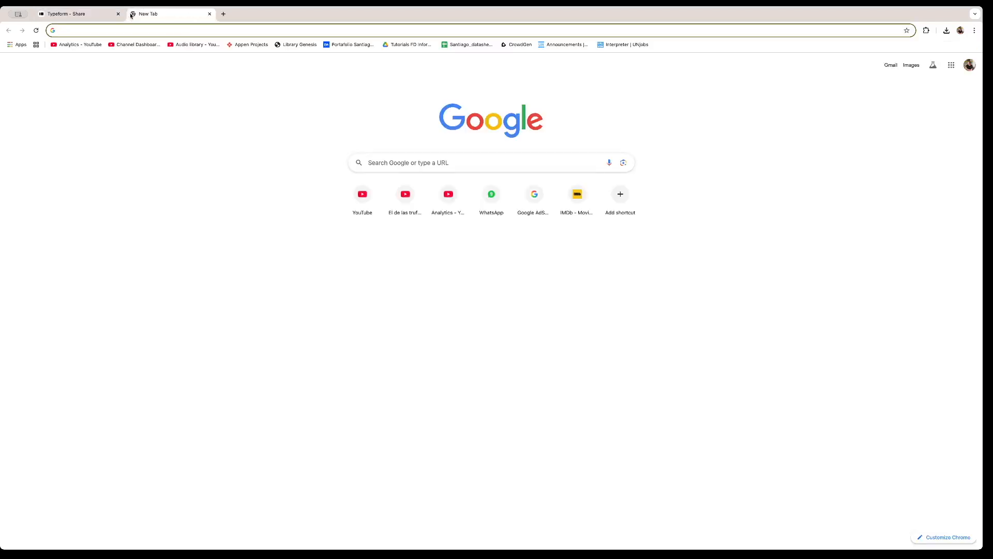
{"action": "type", "text": "https://form.typeform.com/to/dZwpwQAb"}
{"action": "key", "text": "Return"}
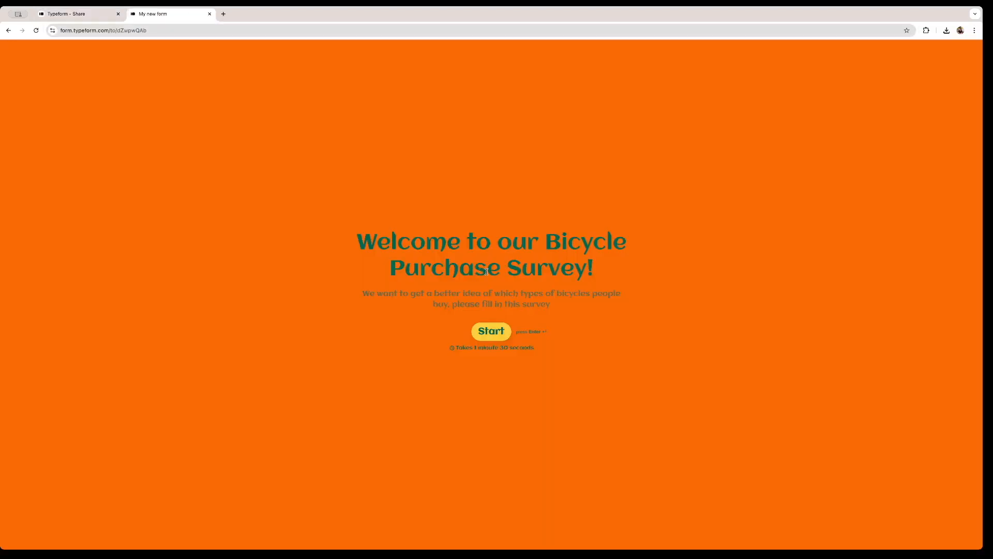